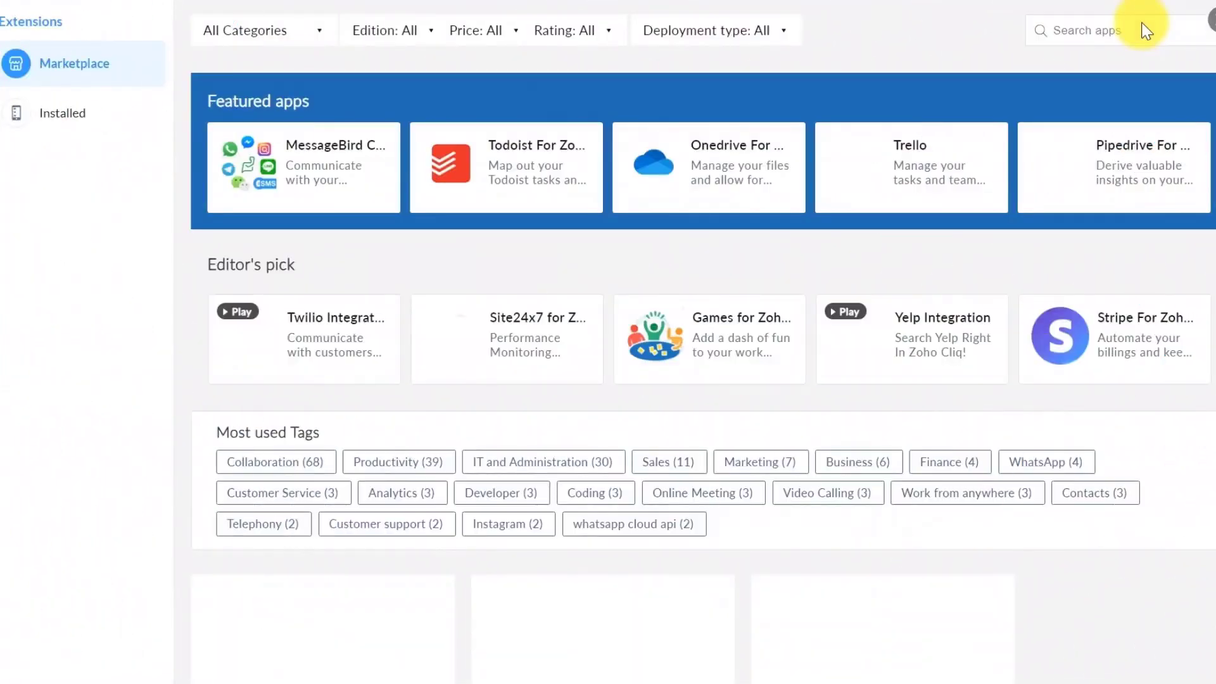
# Search Zoho Marketplace for 'chatgpt' and open the ChatGPT for Zoho Cliq extension page
pyautogui.click(1129, 33)
pyautogui.write('chatgpt')
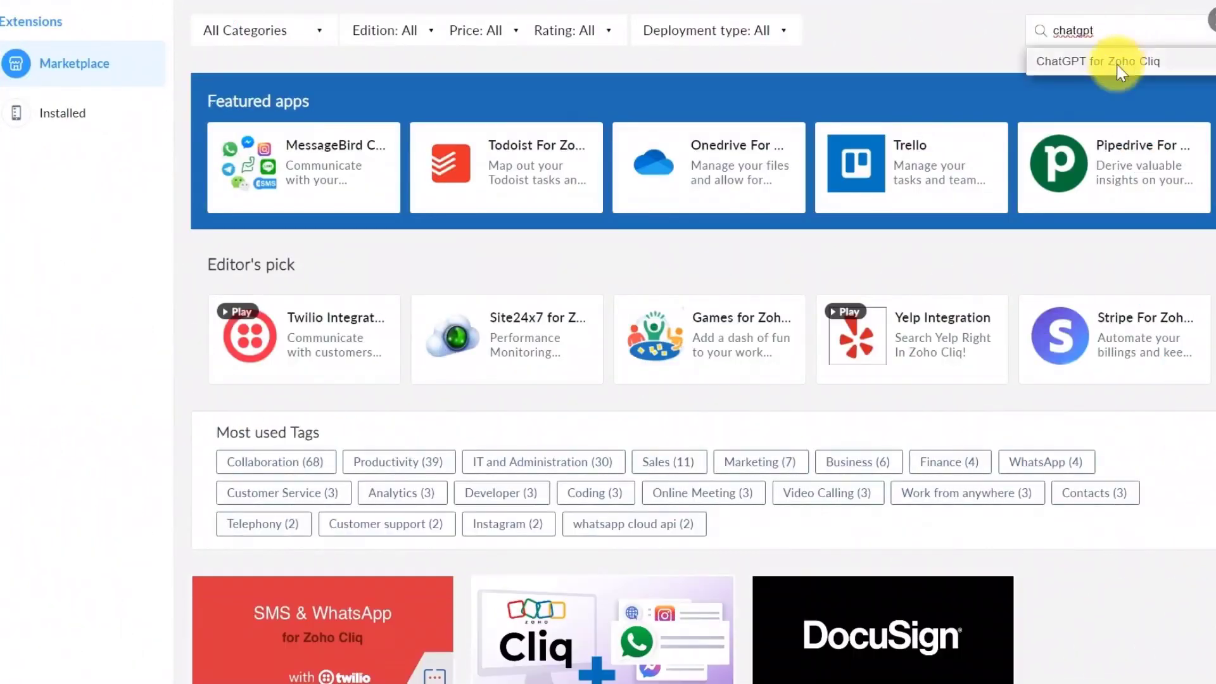
pyautogui.press('Return')
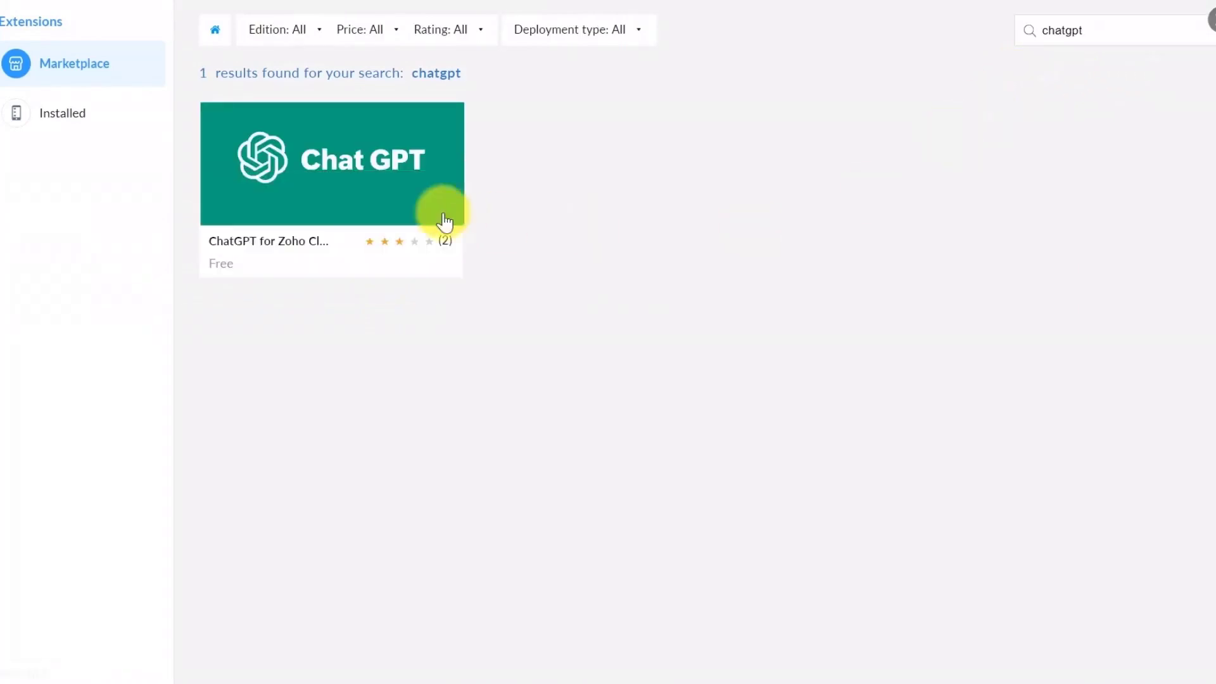
pyautogui.click(341, 185)
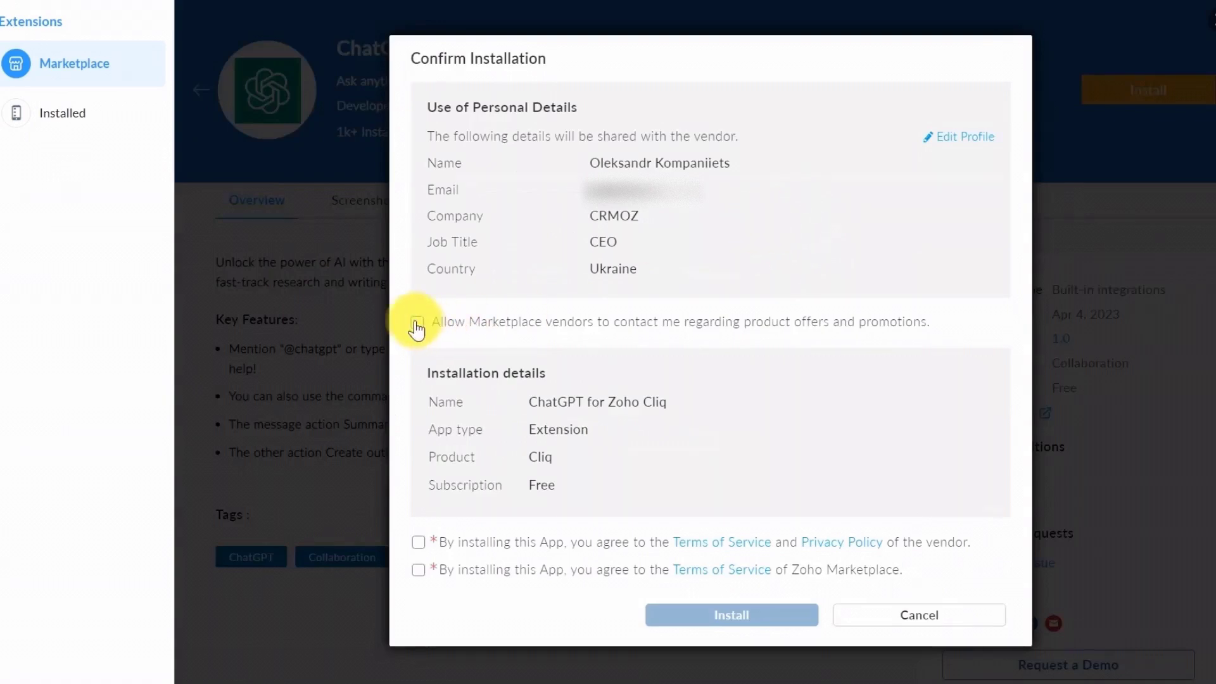
# Accept the vendor and Marketplace terms, then install ChatGPT for the entire organization
pyautogui.click(417, 322)
pyautogui.click(418, 542)
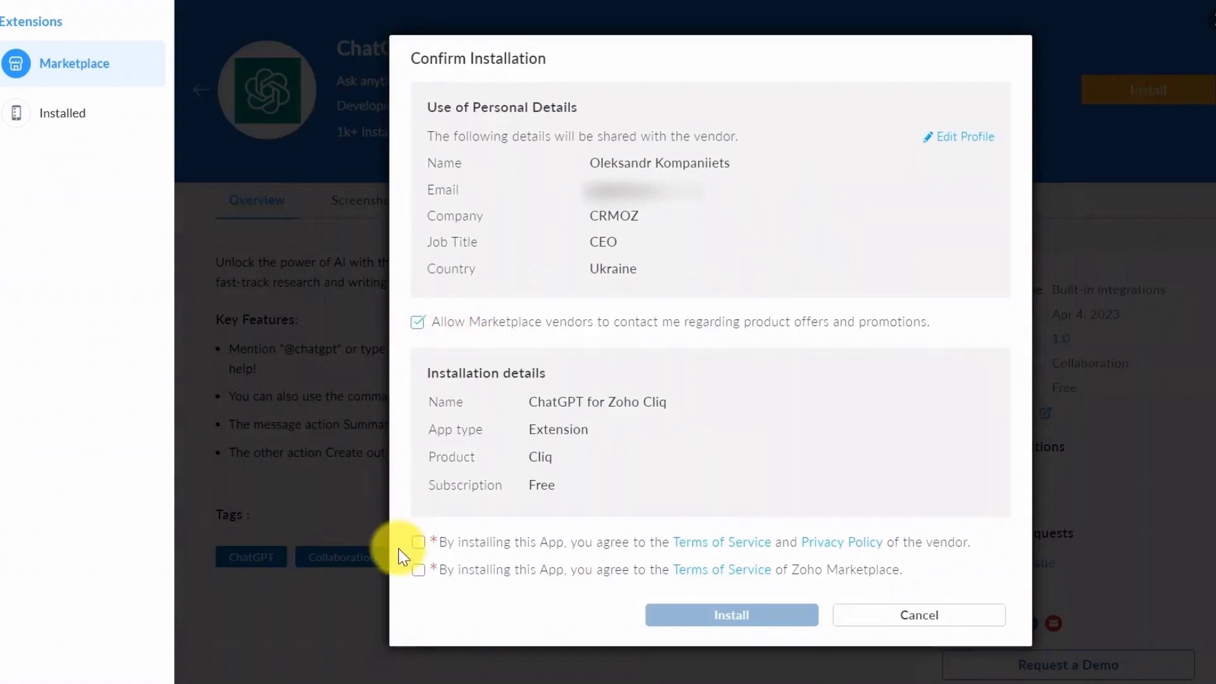
pyautogui.click(418, 570)
pyautogui.click(729, 615)
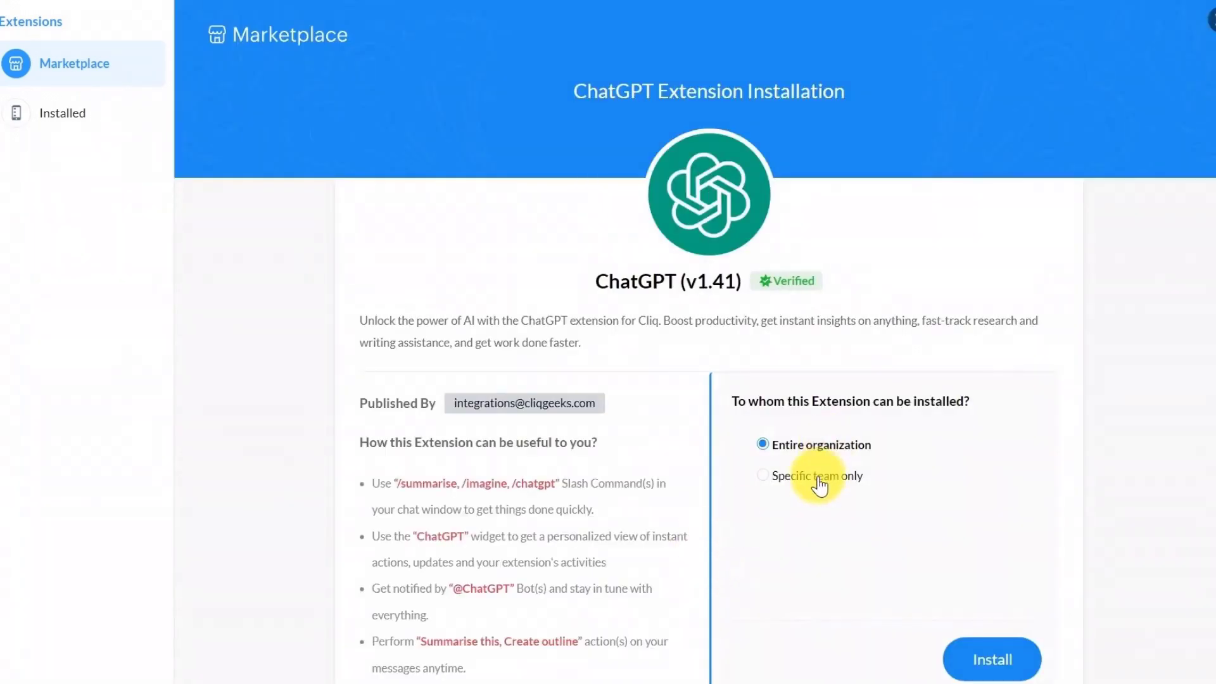
pyautogui.scroll(-2, 978, 431)
pyautogui.click(992, 572)
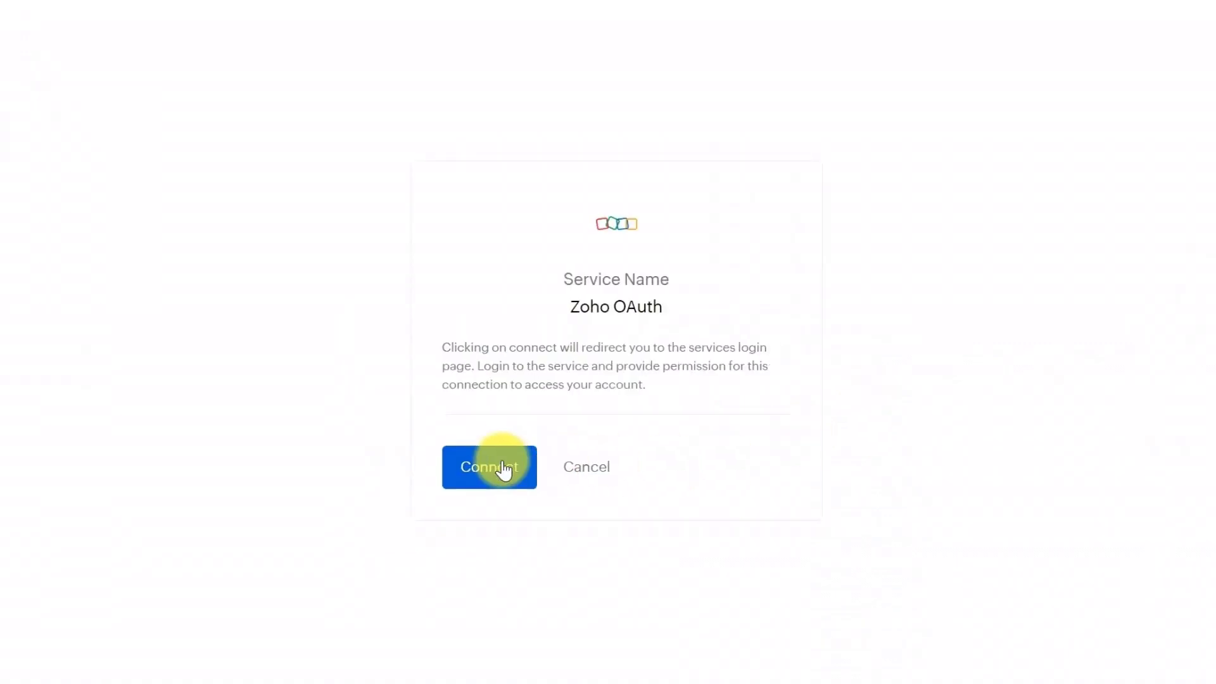
# Connect and accept Zoho OAuth, activate ChatGPT under Installed, and go to Cliq
pyautogui.click(504, 468)
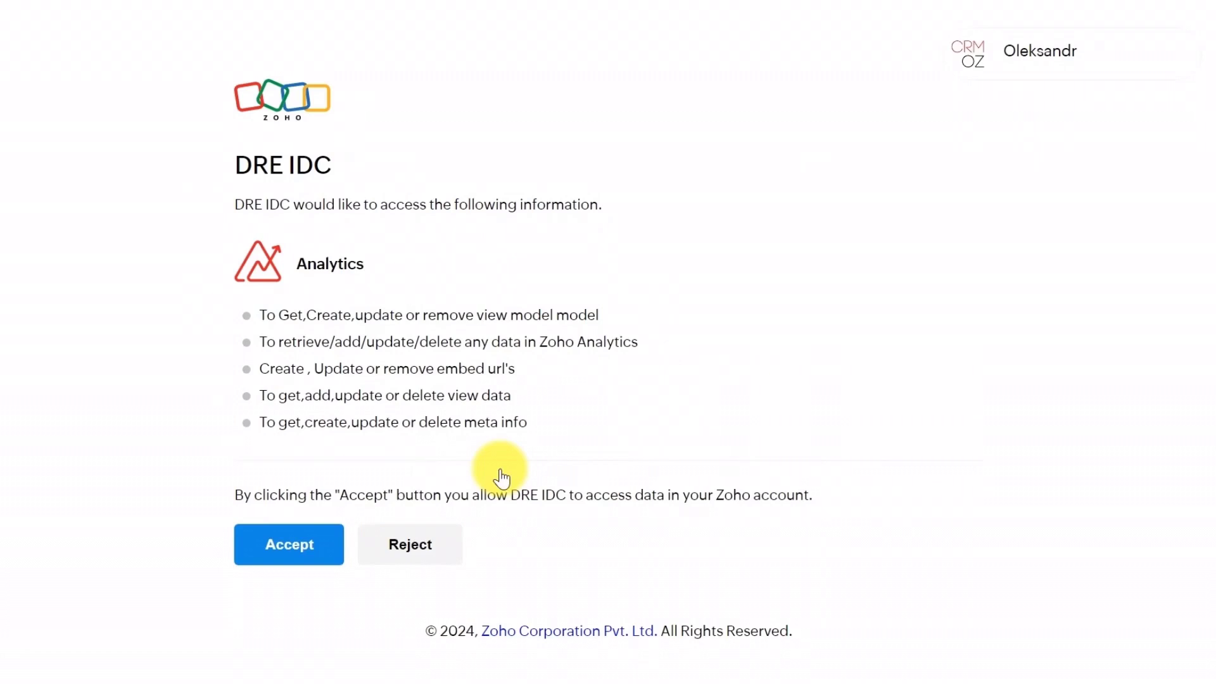
pyautogui.click(304, 546)
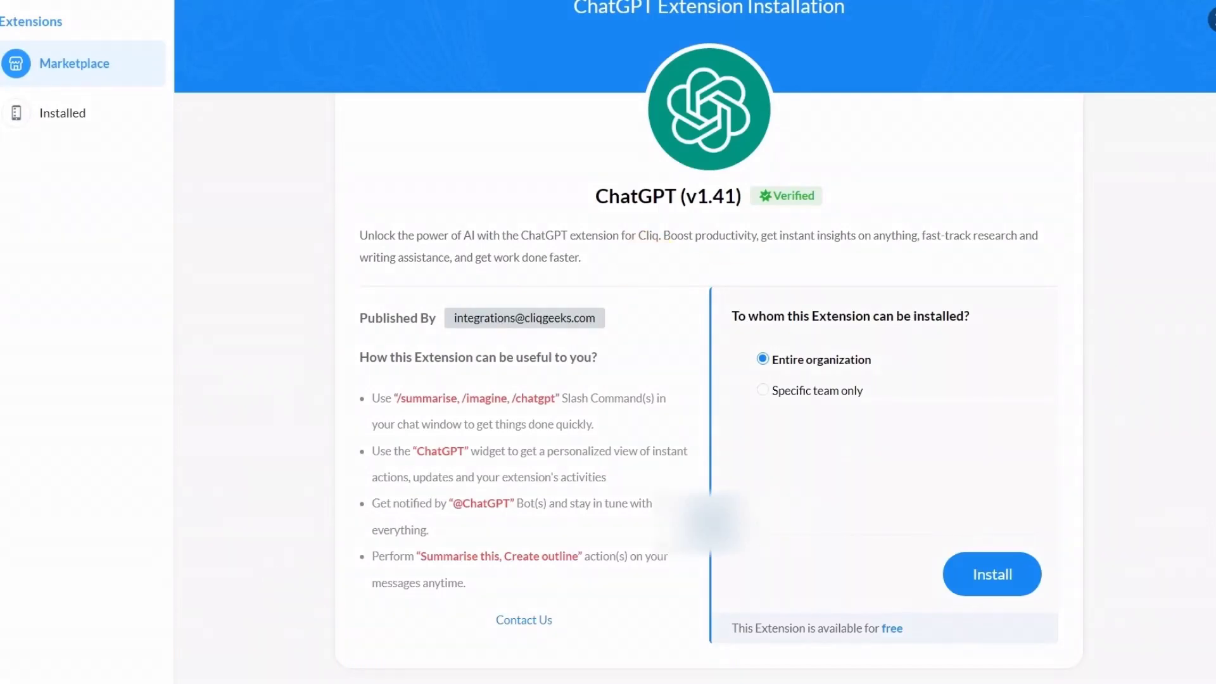
pyautogui.click(43, 122)
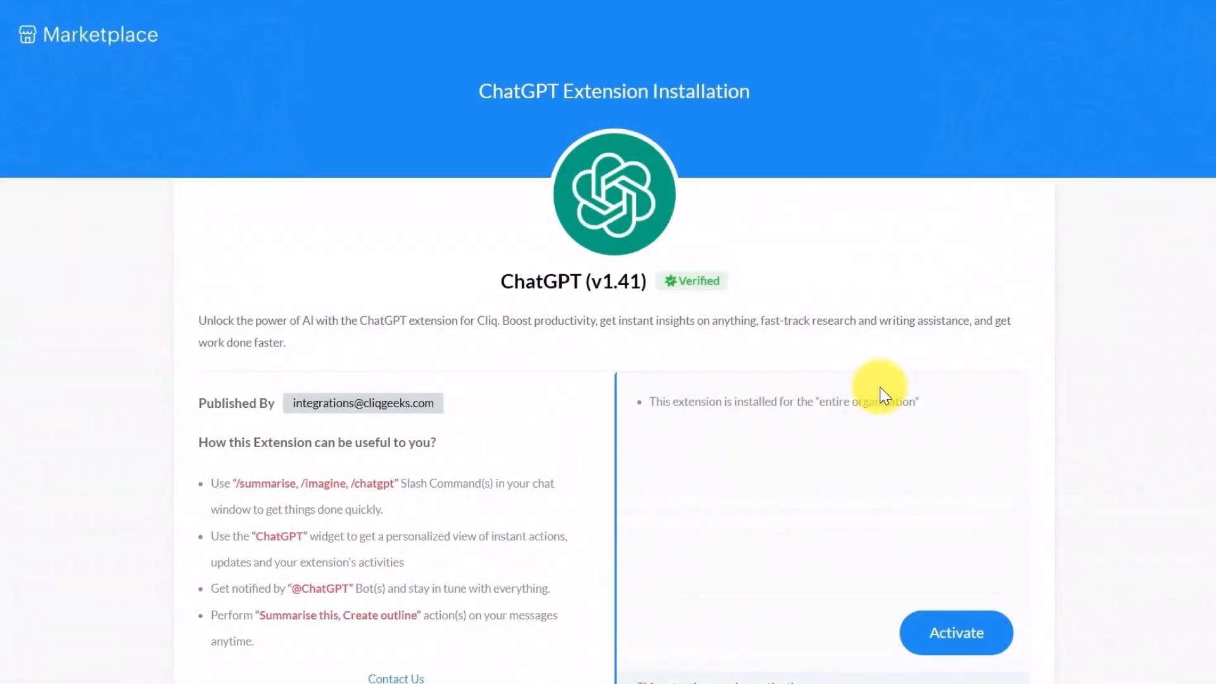
pyautogui.scroll(-1, 886, 399)
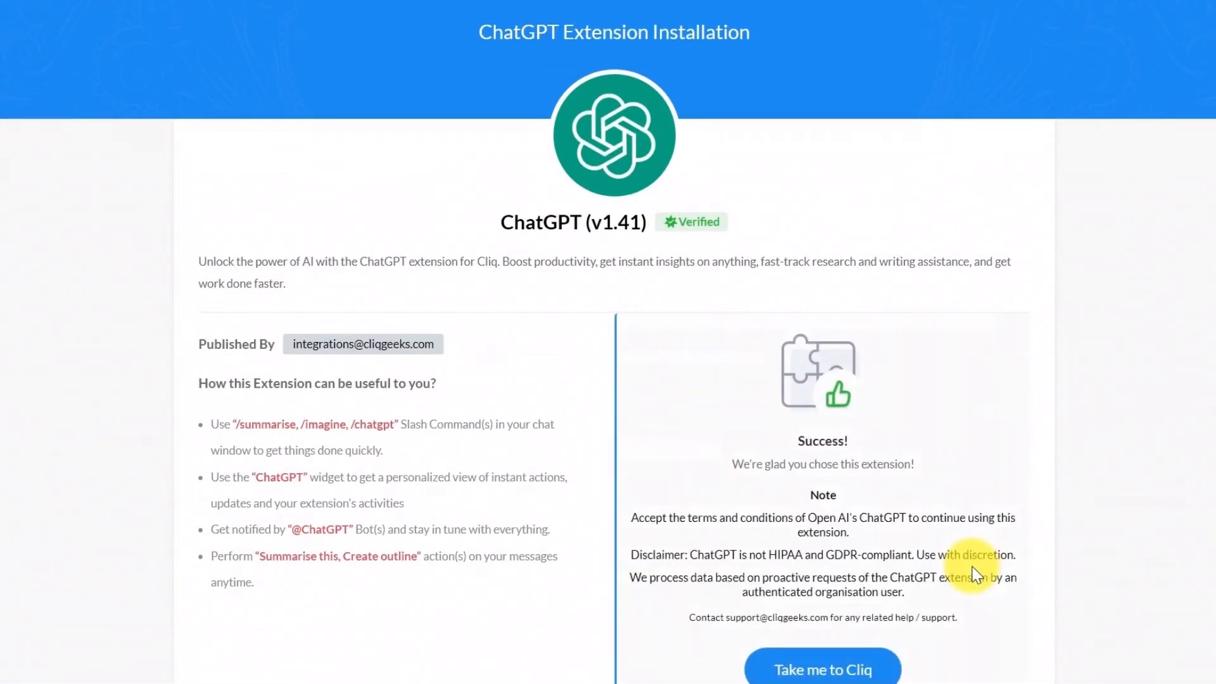
pyautogui.scroll(-2, 972, 551)
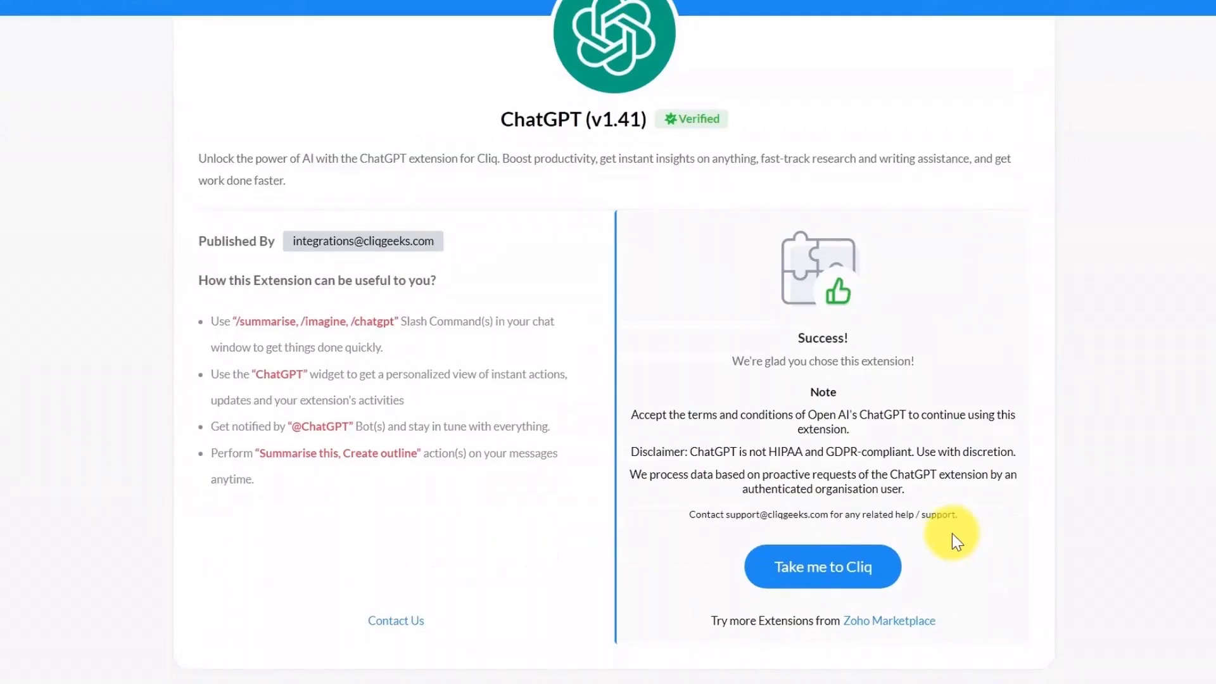
pyautogui.click(823, 568)
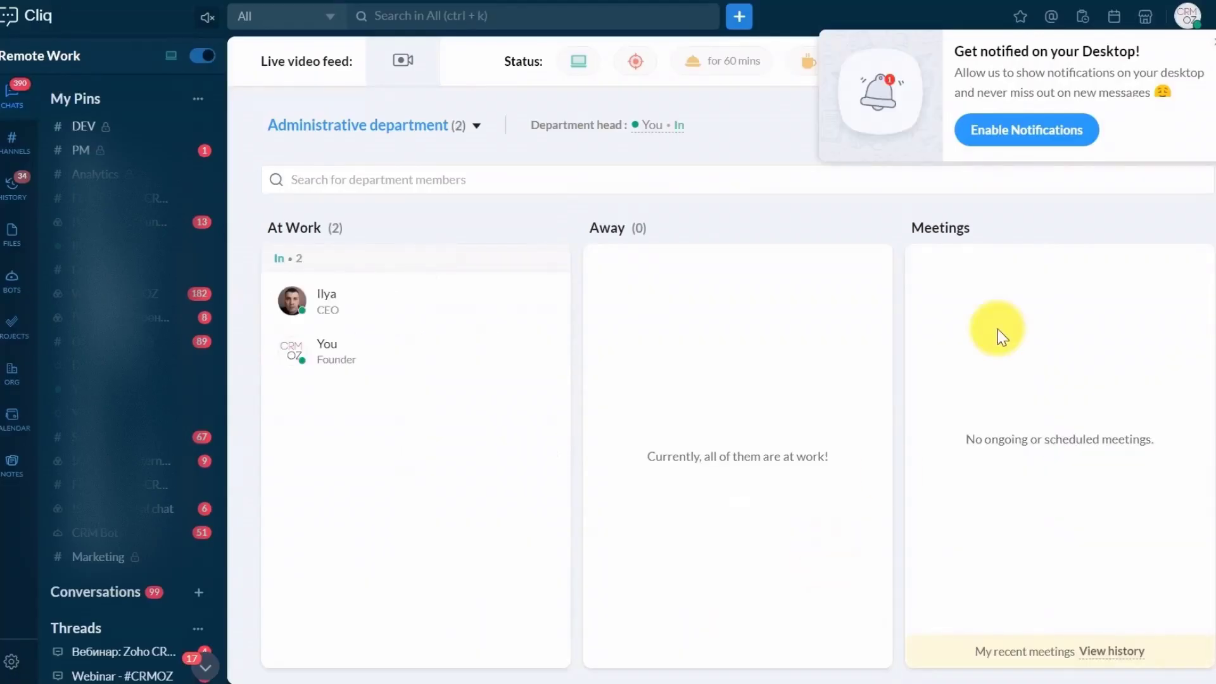
# Open the ChatGPT bot chat from the Bots list and start its setup
pyautogui.click(12, 283)
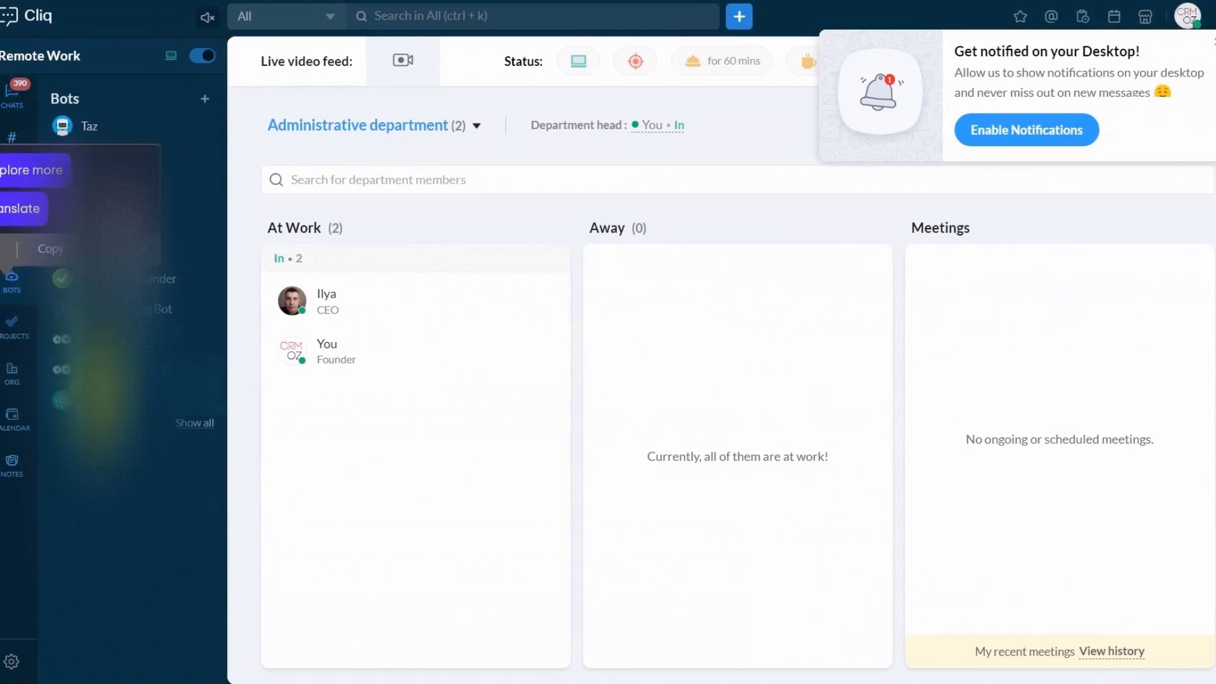
pyautogui.click(88, 154)
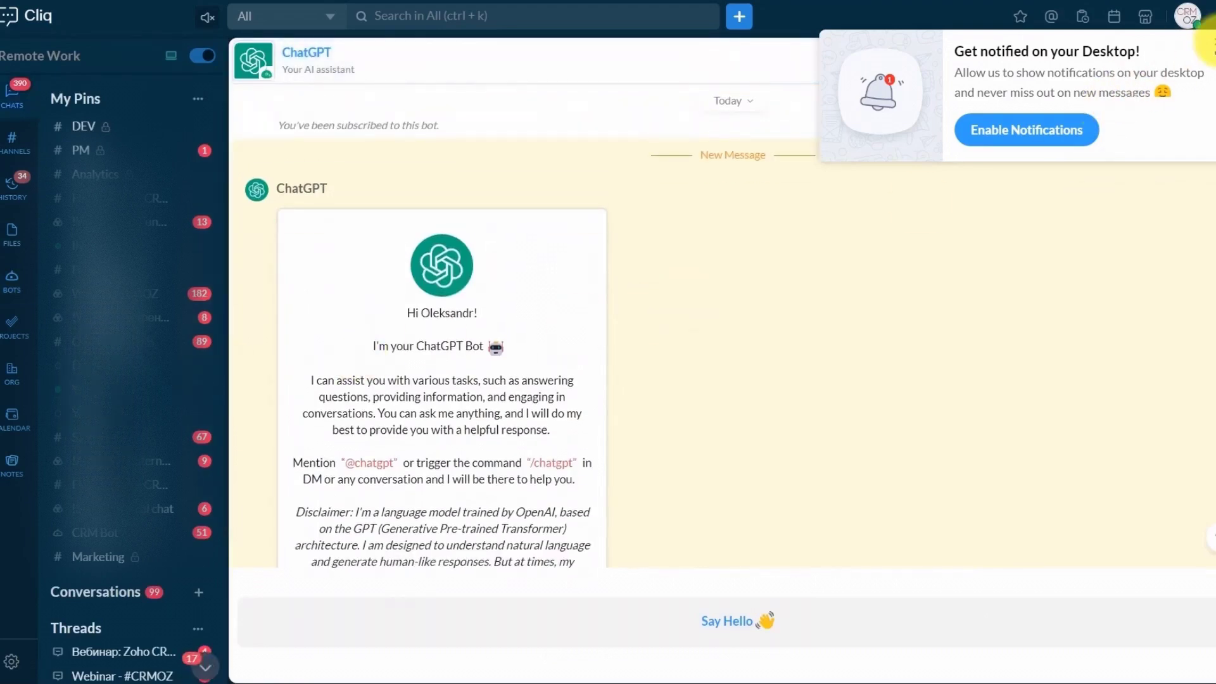
pyautogui.scroll(-3, 883, 252)
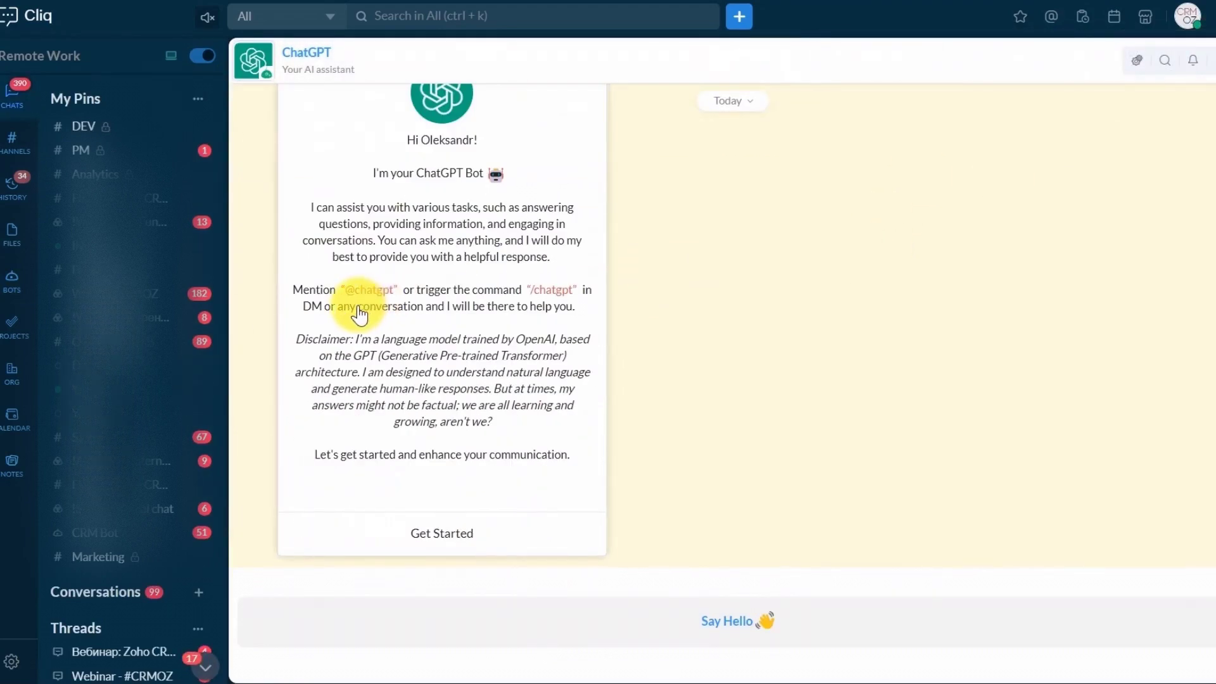
pyautogui.click(722, 619)
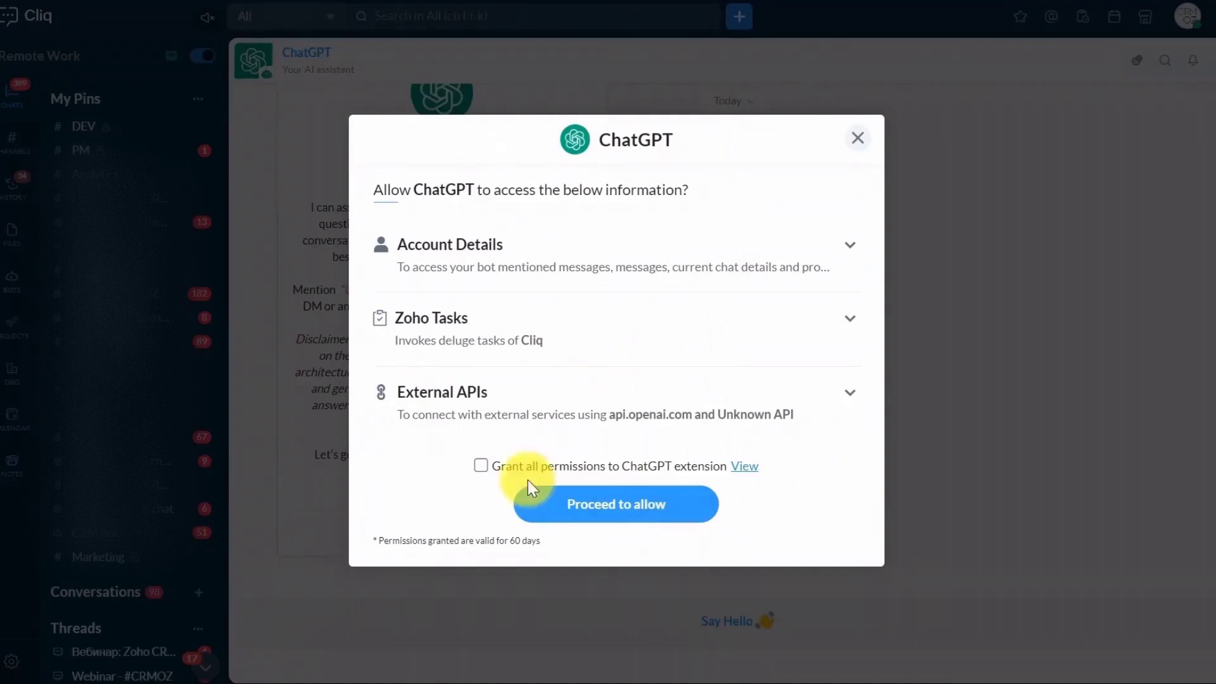
# Tick Grant all permissions and review the Account Details and External APIs permissions
pyautogui.click(480, 466)
pyautogui.click(850, 245)
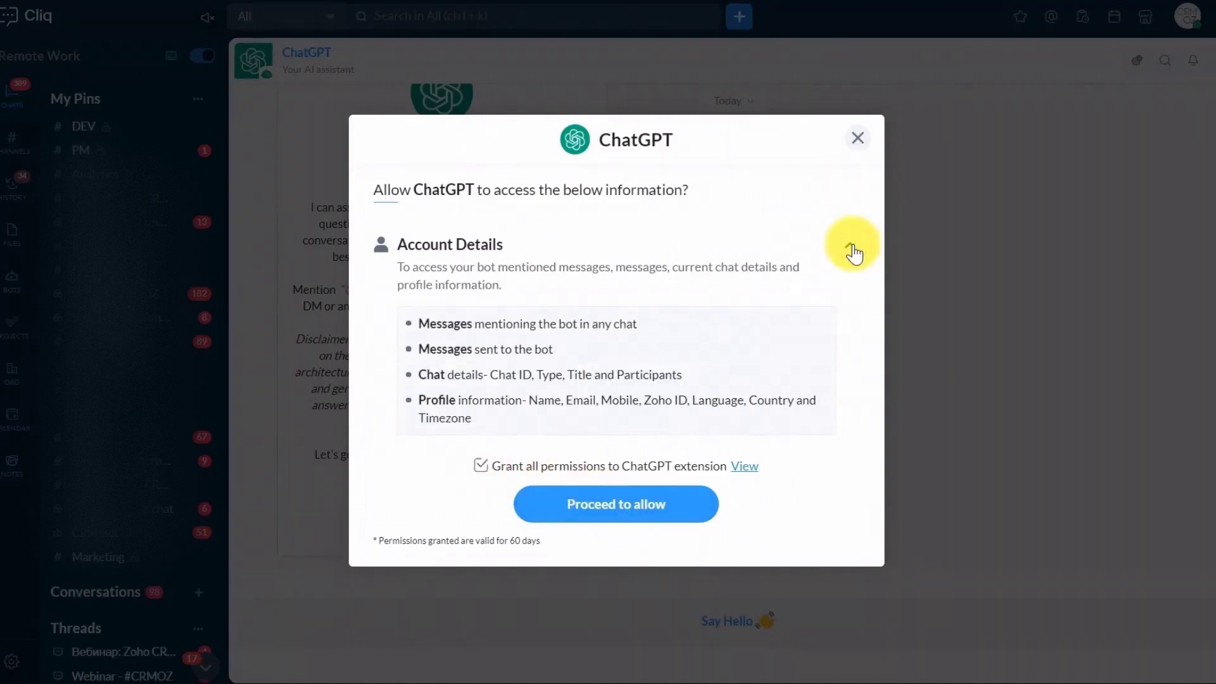
pyautogui.scroll(-2, 768, 302)
pyautogui.scroll(-5, 629, 358)
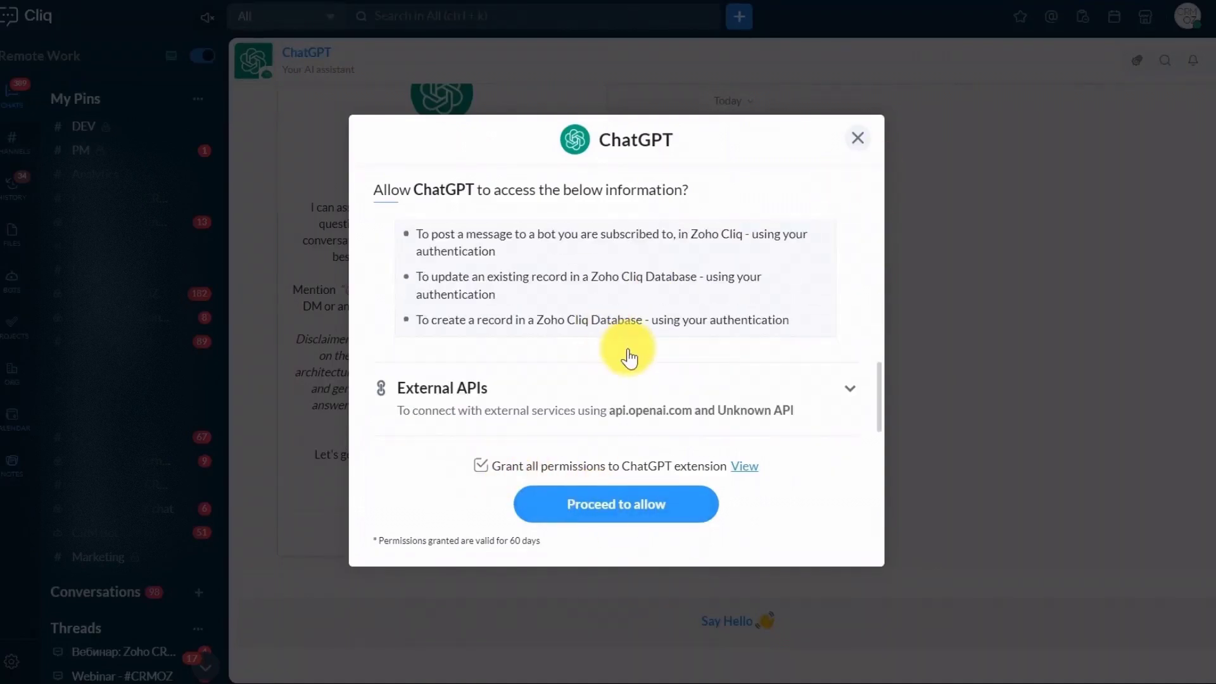
pyautogui.click(850, 389)
pyautogui.scroll(-3, 779, 380)
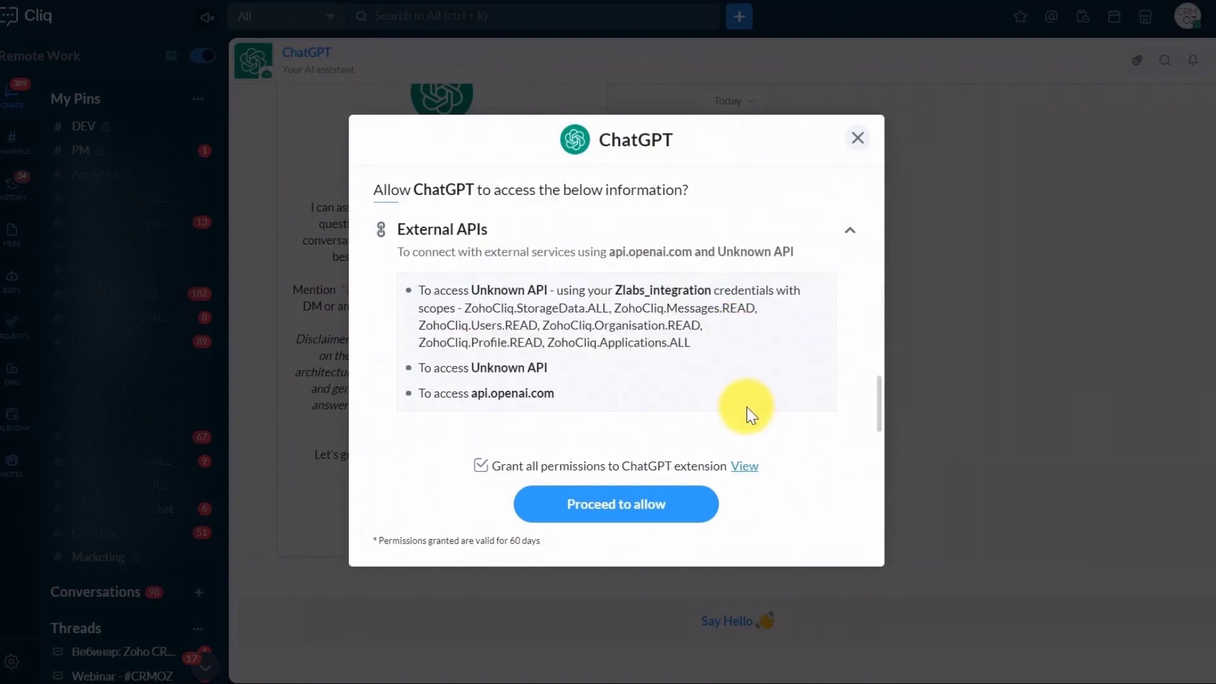
# Allow the extension's permissions and grant ChatGPT access to the Zoho OAuth account
pyautogui.click(665, 515)
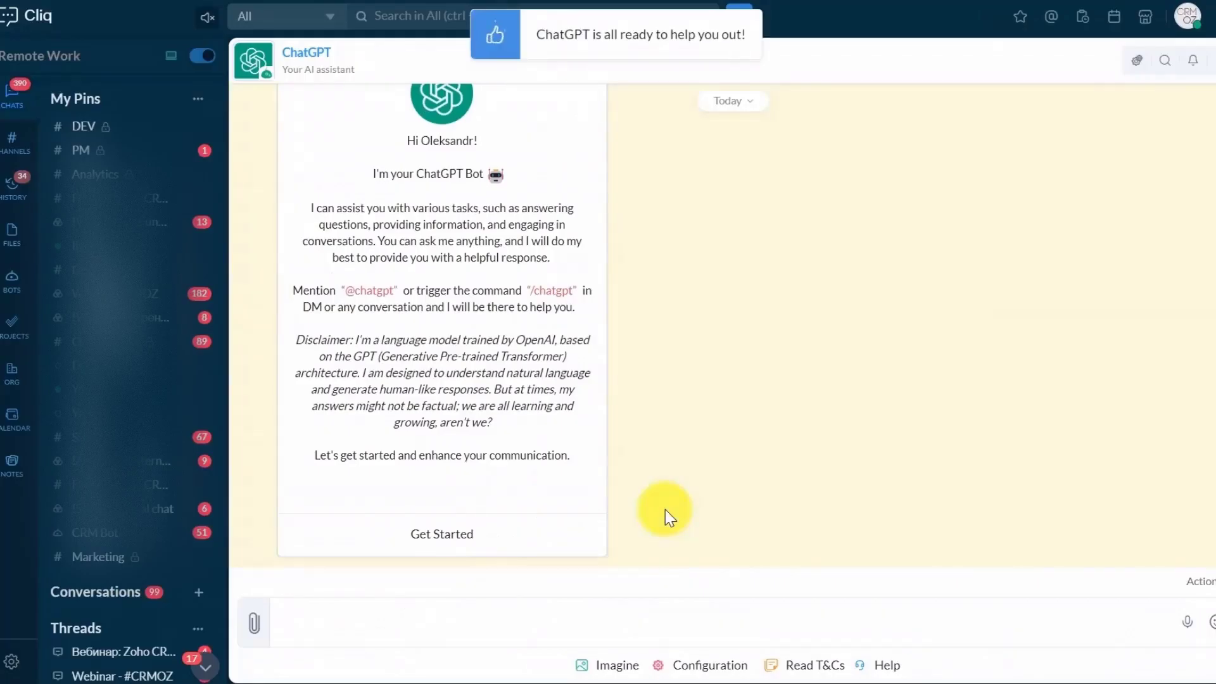
pyautogui.click(442, 534)
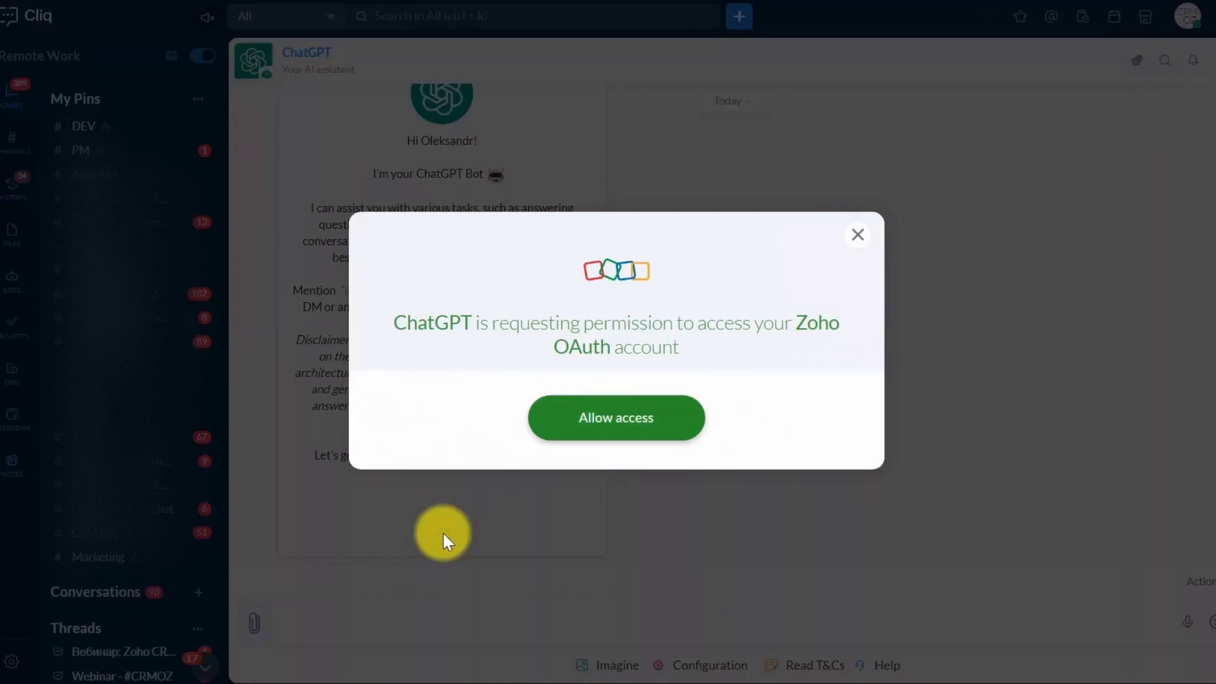
pyautogui.click(608, 425)
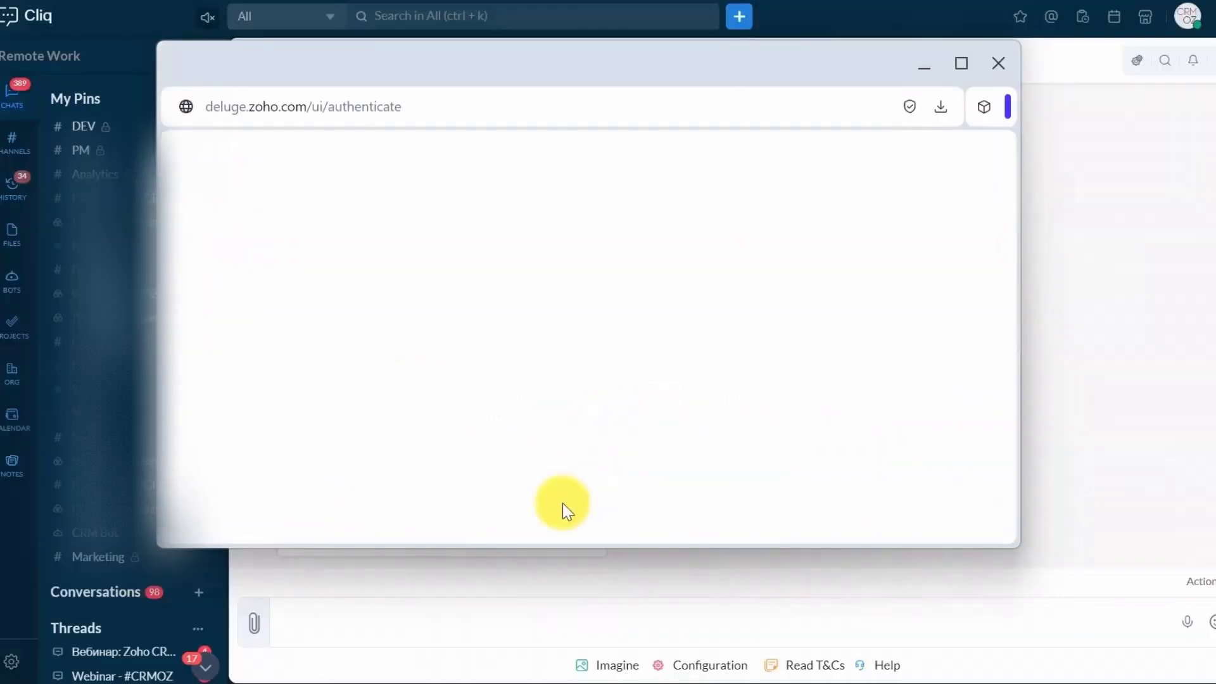
pyautogui.click(471, 462)
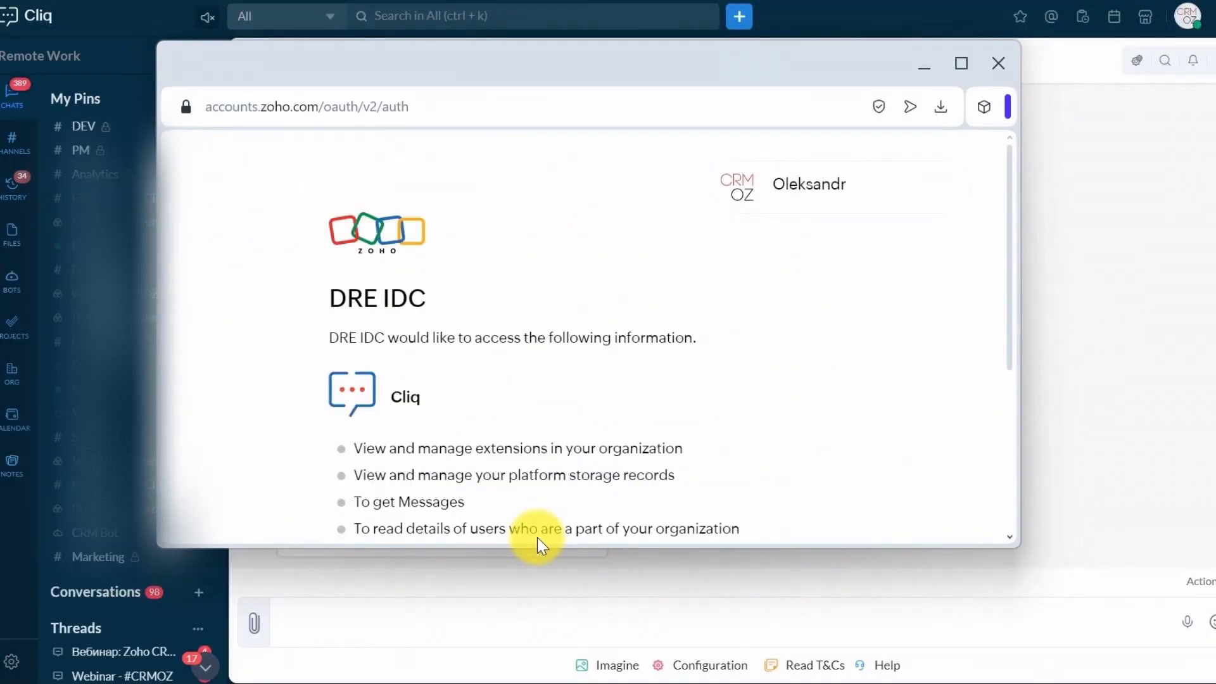
# Accept the Cliq permissions and OpenAI's data privacy terms, then open Configure
pyautogui.scroll(-5, 544, 481)
pyautogui.press('Return')
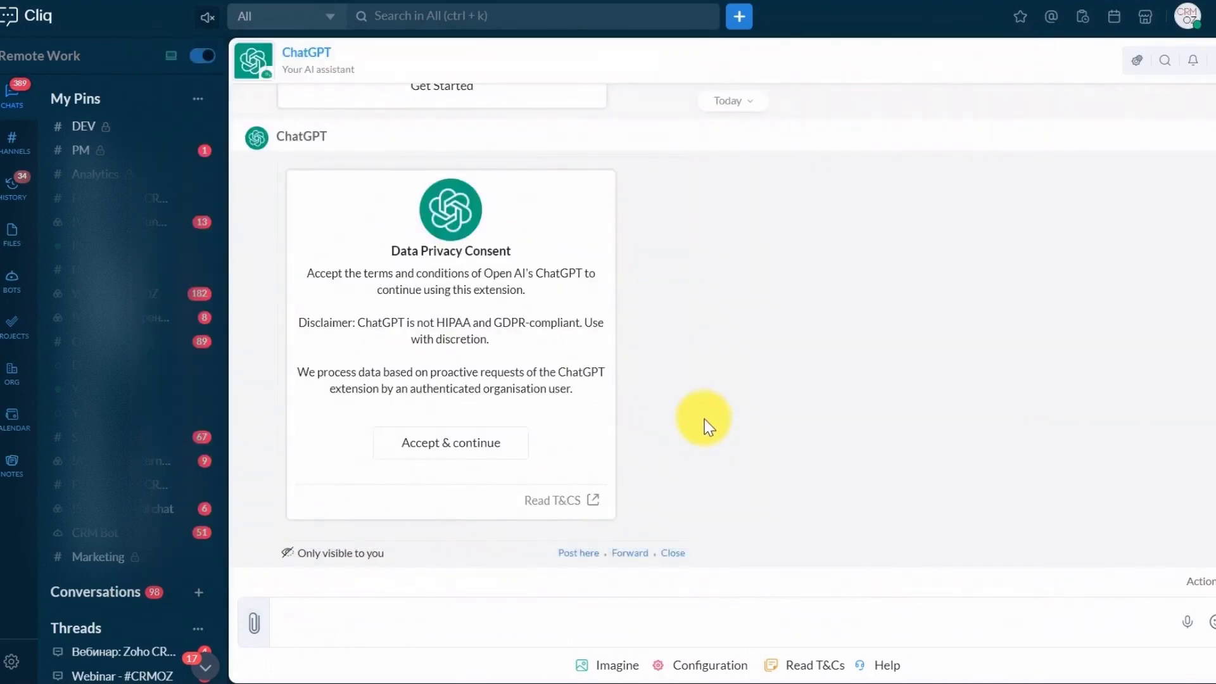
pyautogui.click(471, 449)
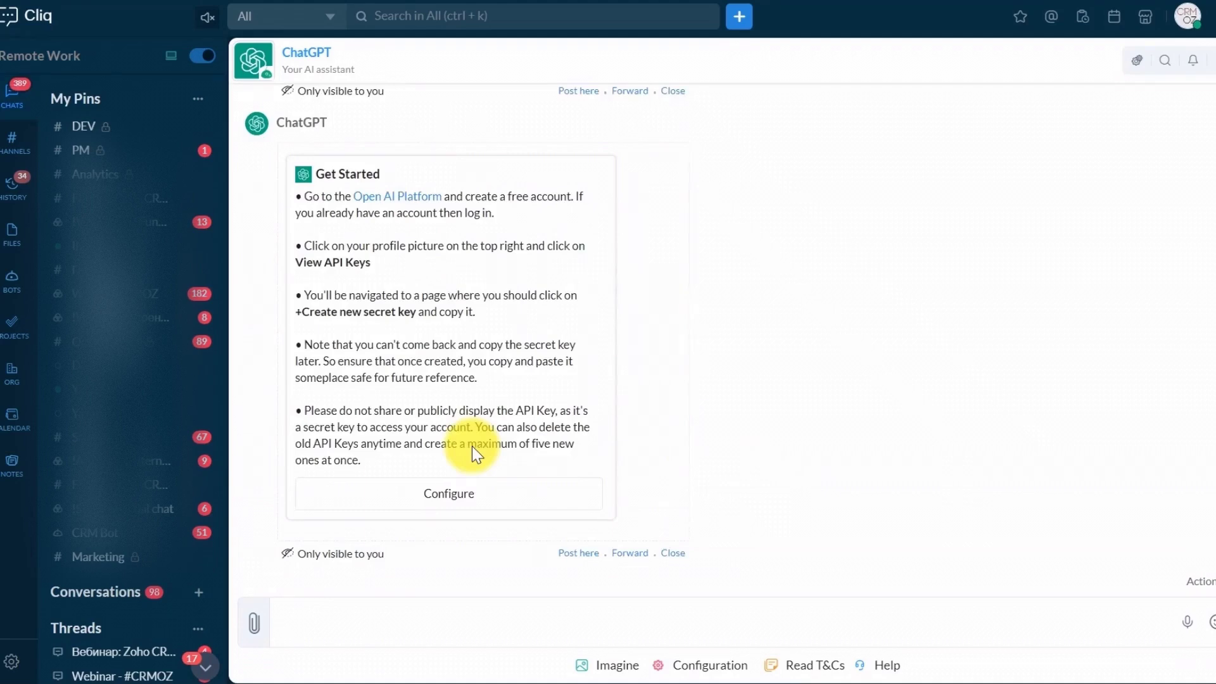
pyautogui.click(471, 497)
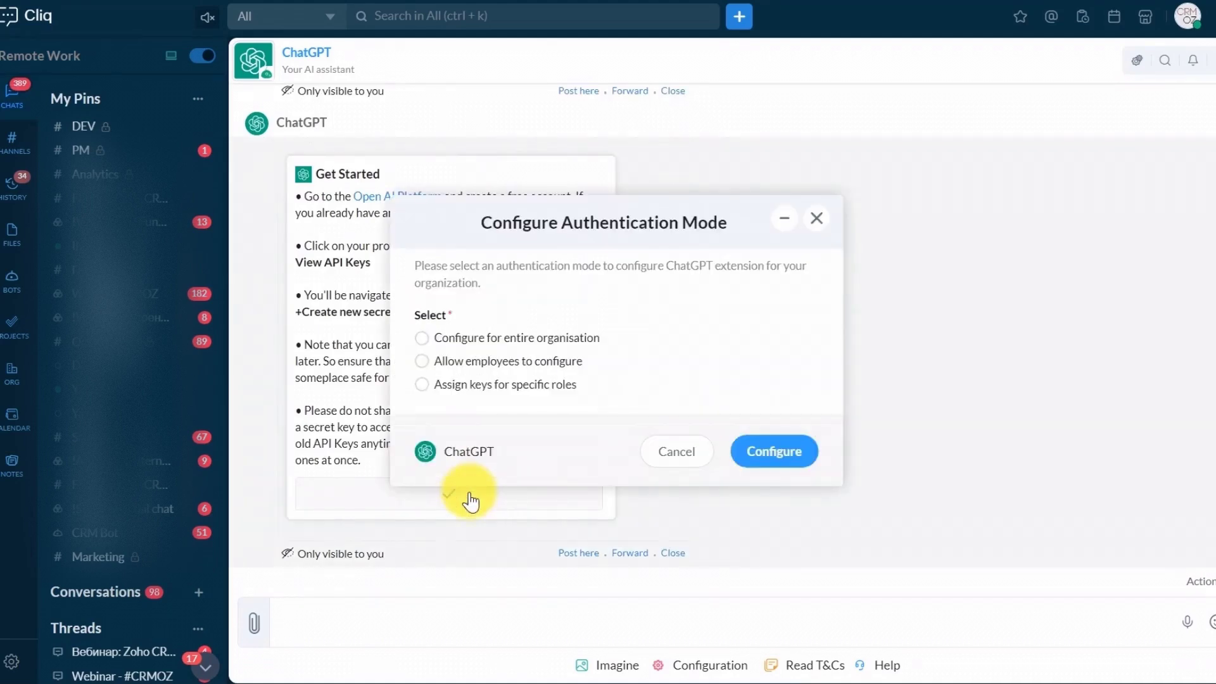
# Choose Configure for entire organisation and copy the secret key from OpenAI's API keys page
pyautogui.click(421, 337)
pyautogui.moveTo(849, 683)
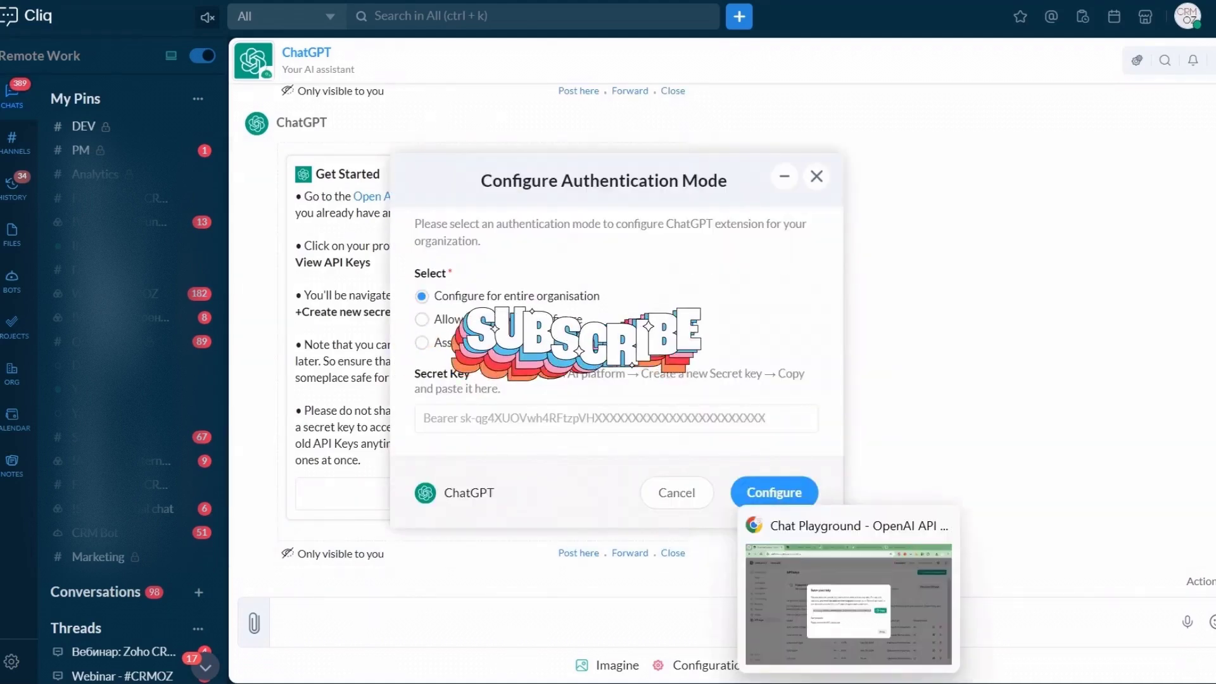
pyautogui.click(849, 601)
pyautogui.click(789, 338)
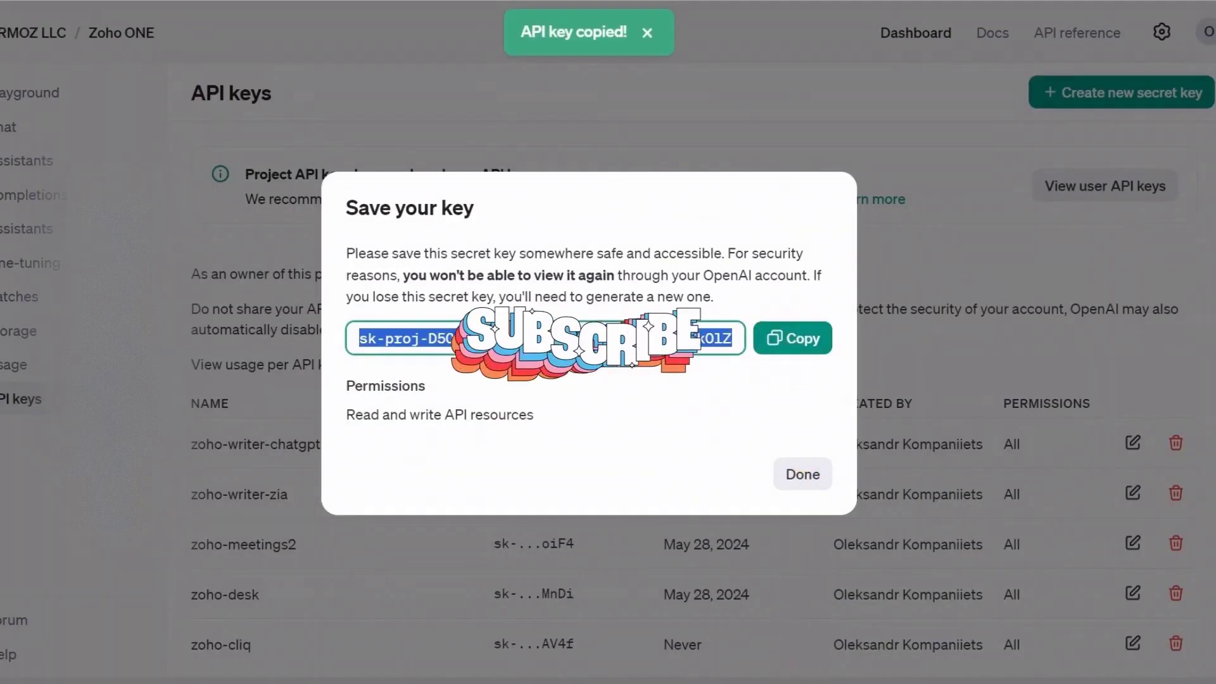
pyautogui.moveTo(752, 681)
pyautogui.click(752, 589)
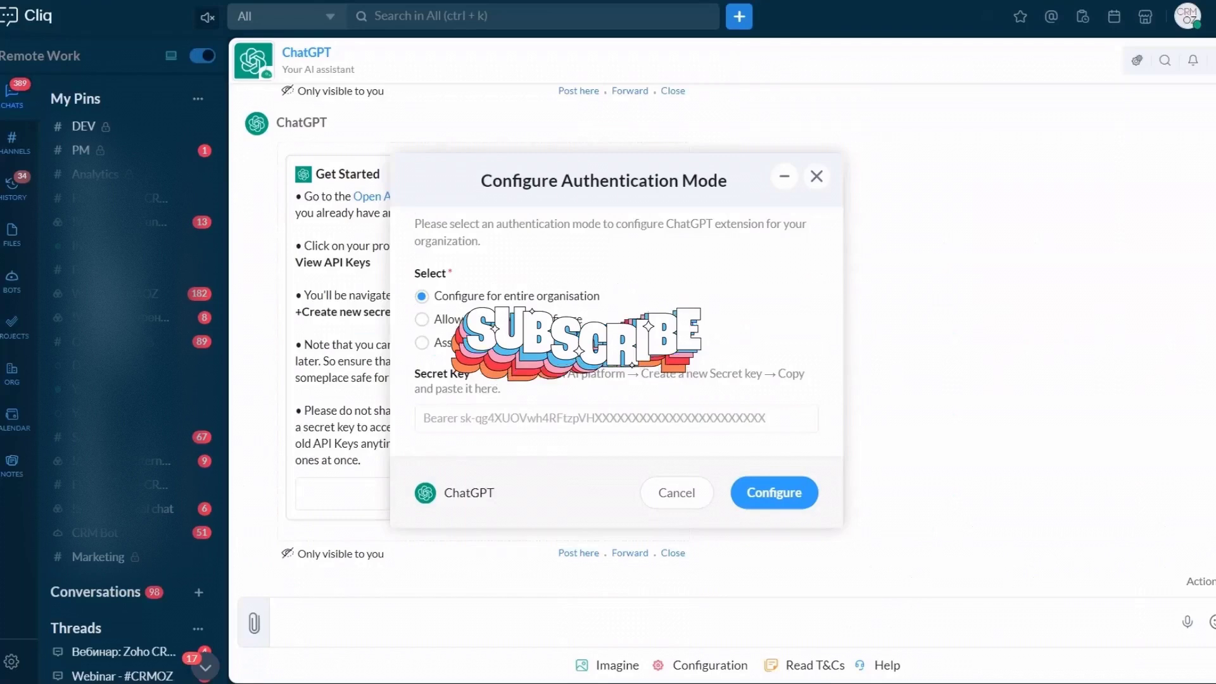
# Enter 'Bearer ' followed by the pasted OpenAI secret key and save the configuration
pyautogui.click(481, 421)
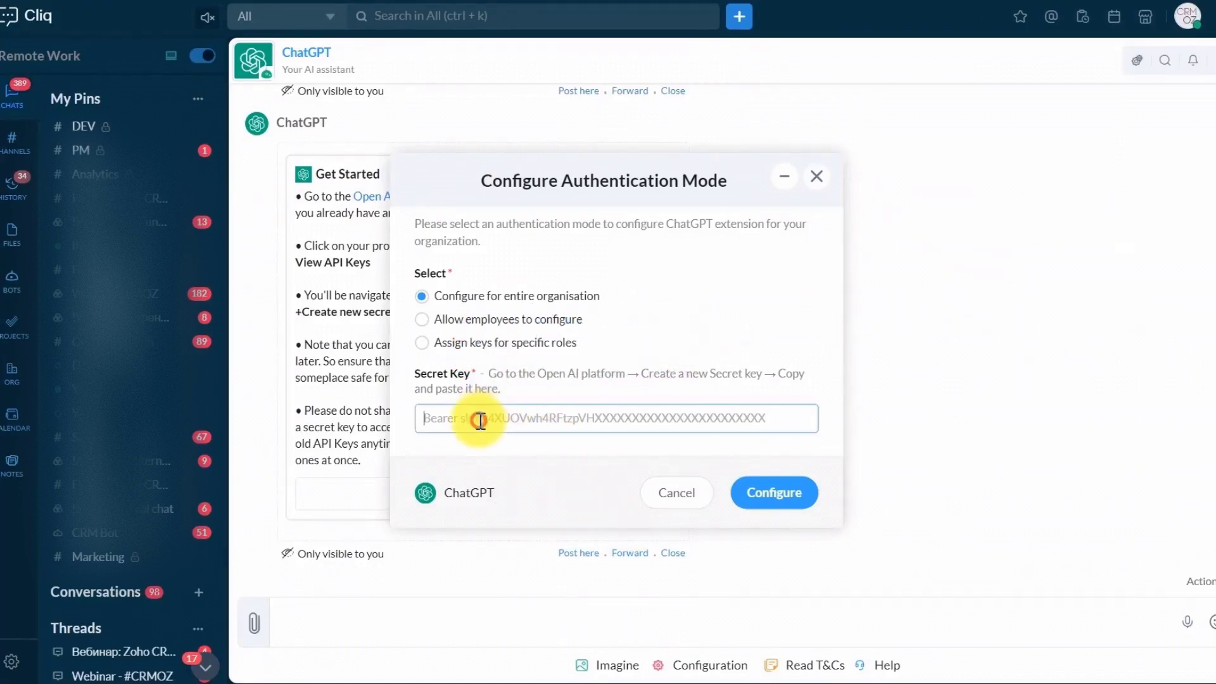
pyautogui.write('Be')
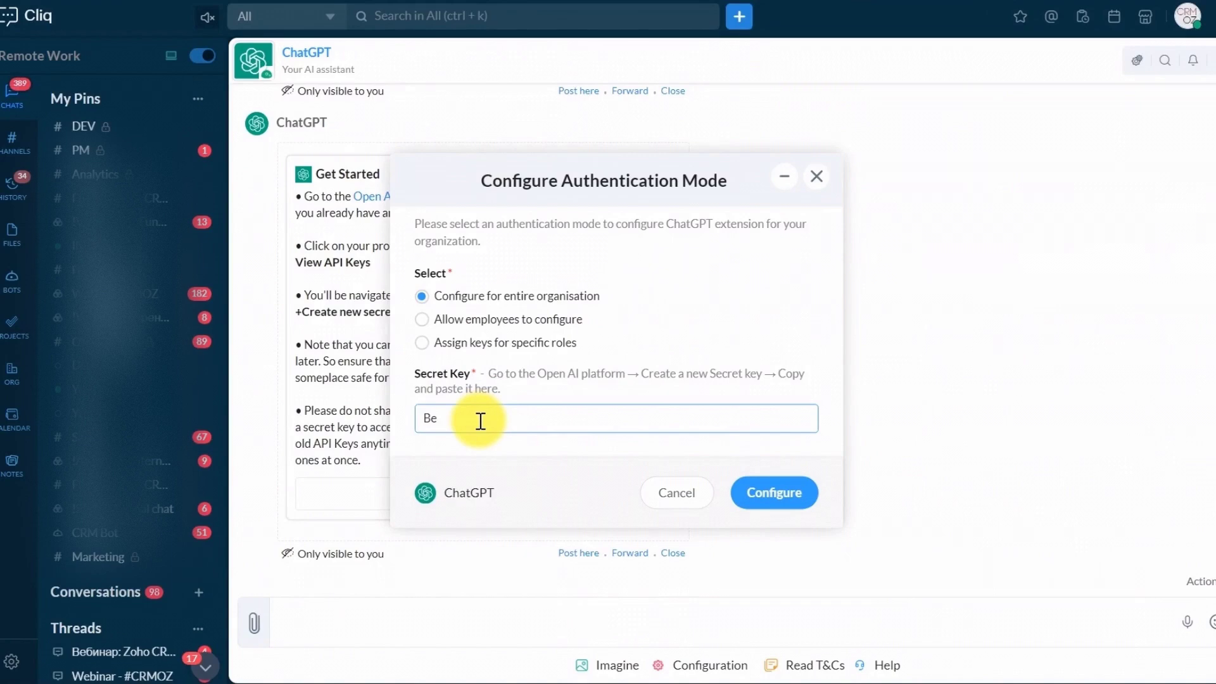
pyautogui.write('arer')
pyautogui.hotkey('ctrl', 'v')
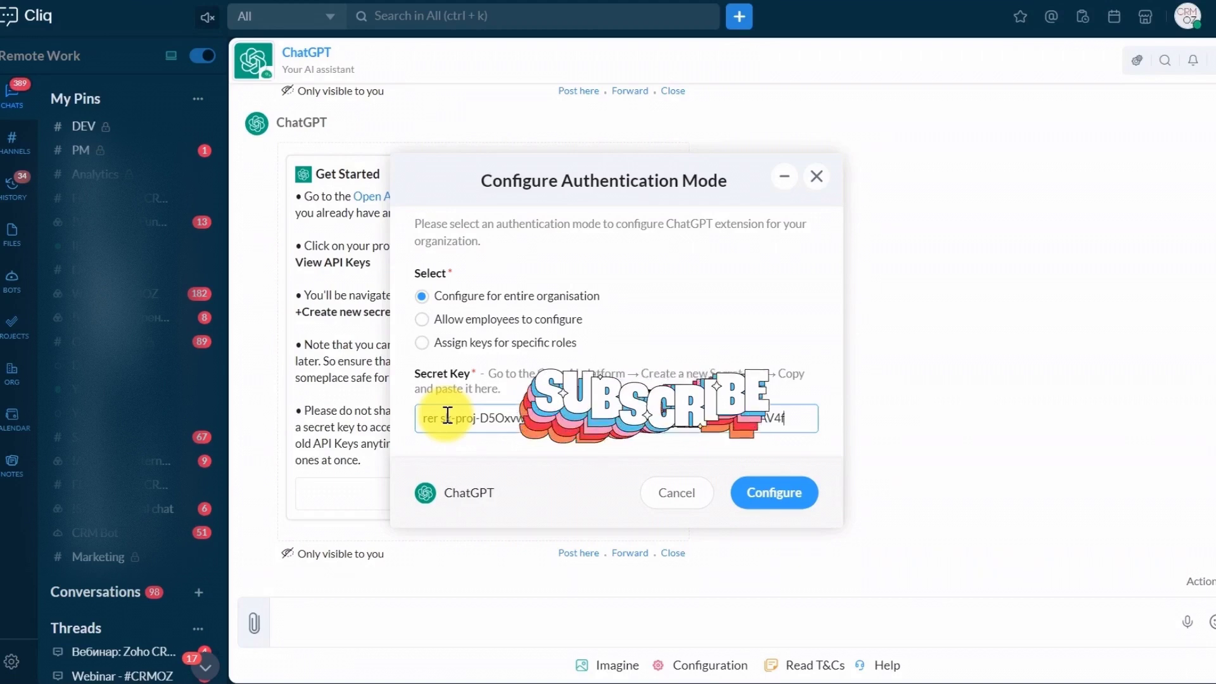
pyautogui.click(802, 495)
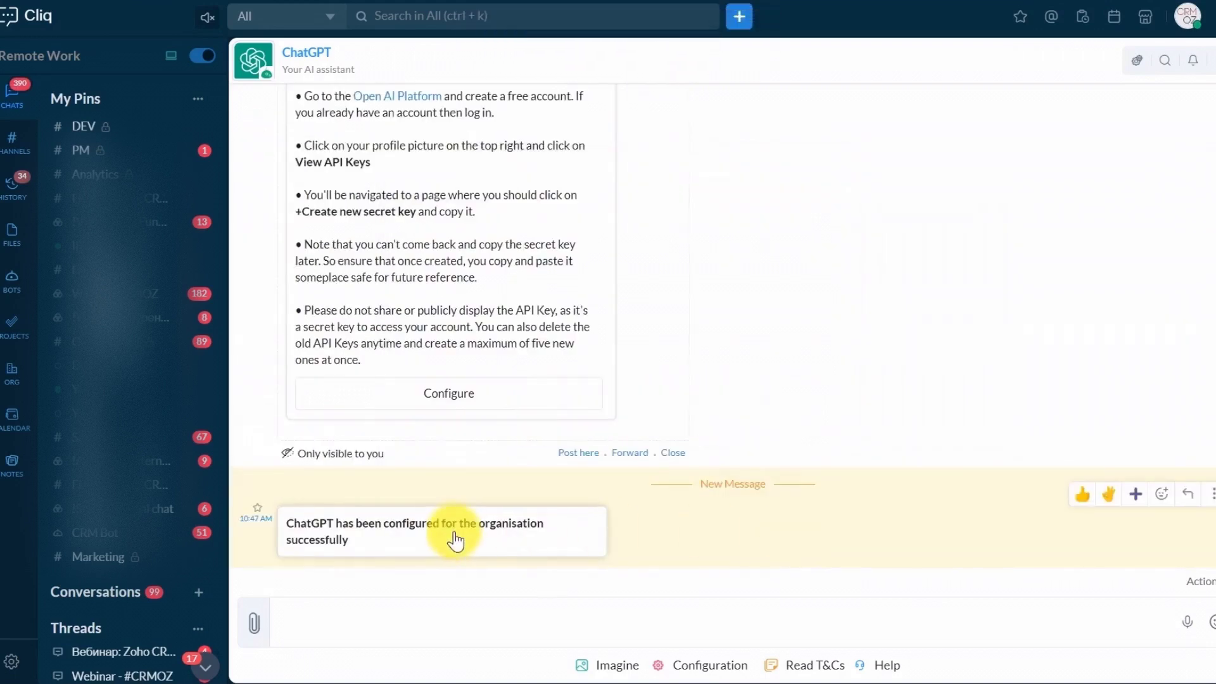
# Try the Imagine prompt, cancel it, and post the extension's setup instructions
pyautogui.click(405, 614)
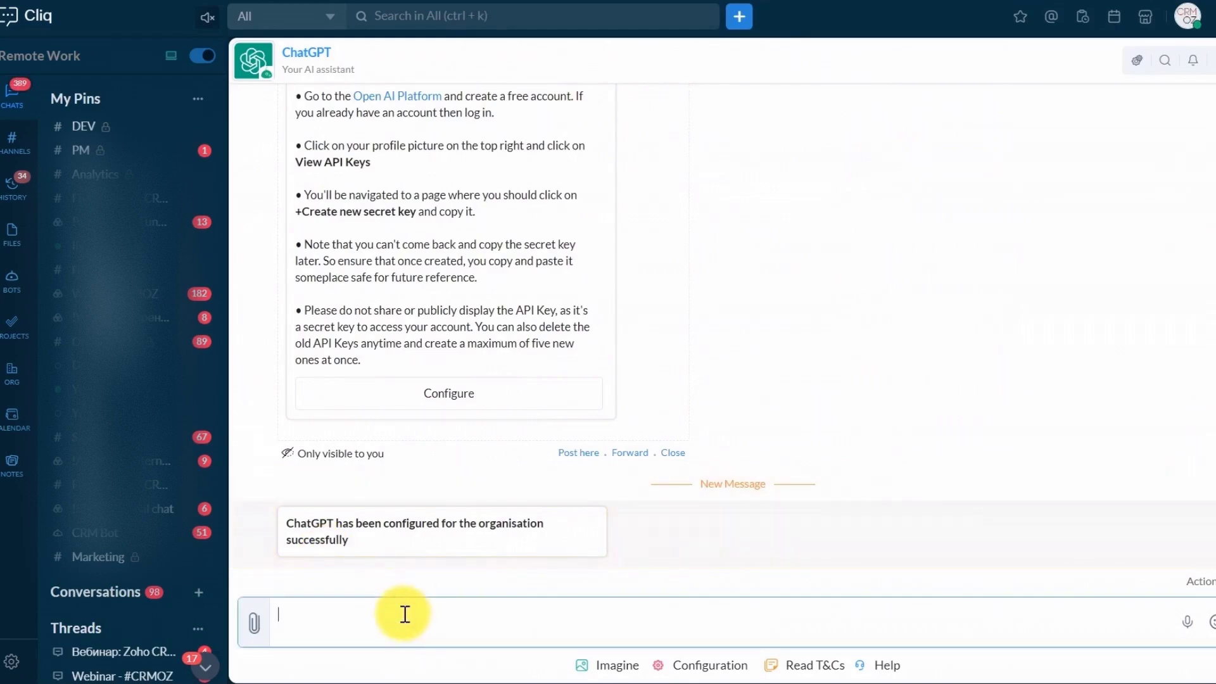
pyautogui.click(602, 665)
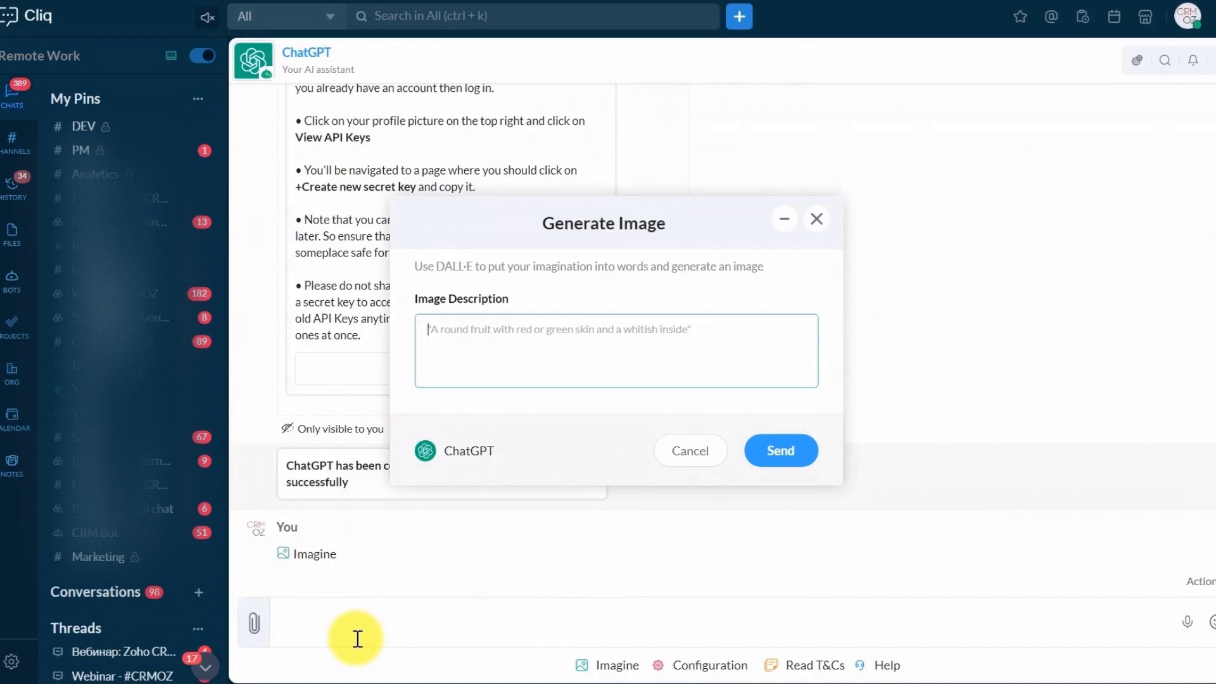
pyautogui.click(674, 459)
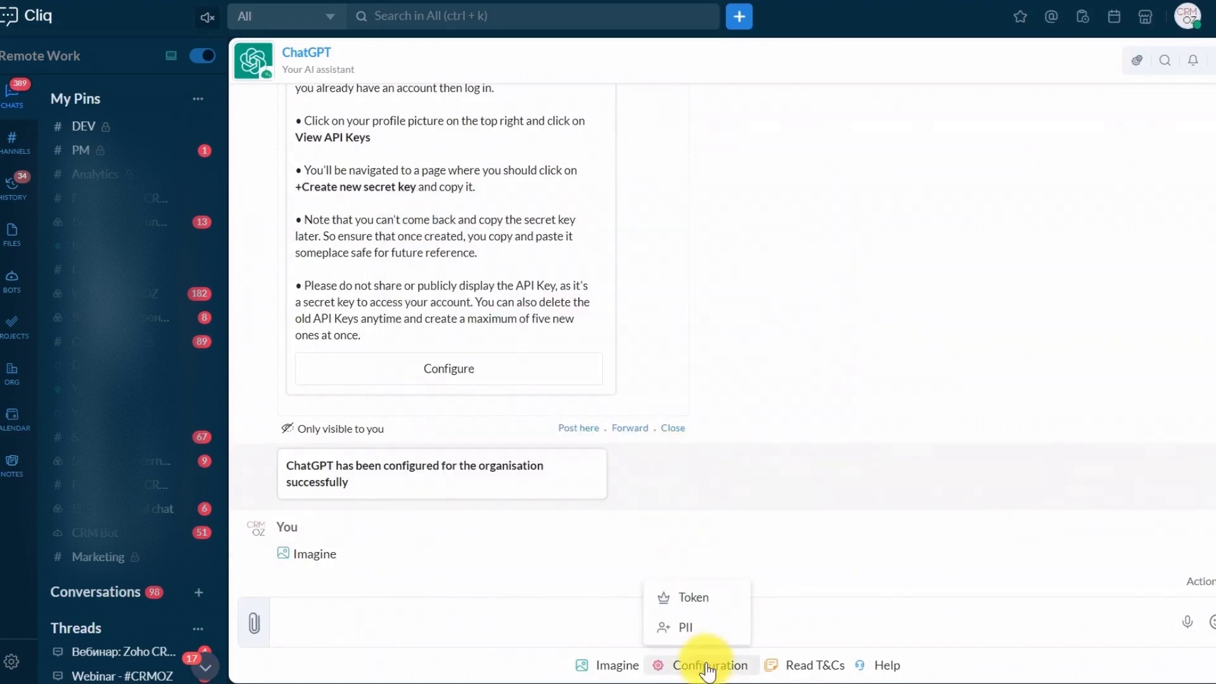
pyautogui.click(810, 668)
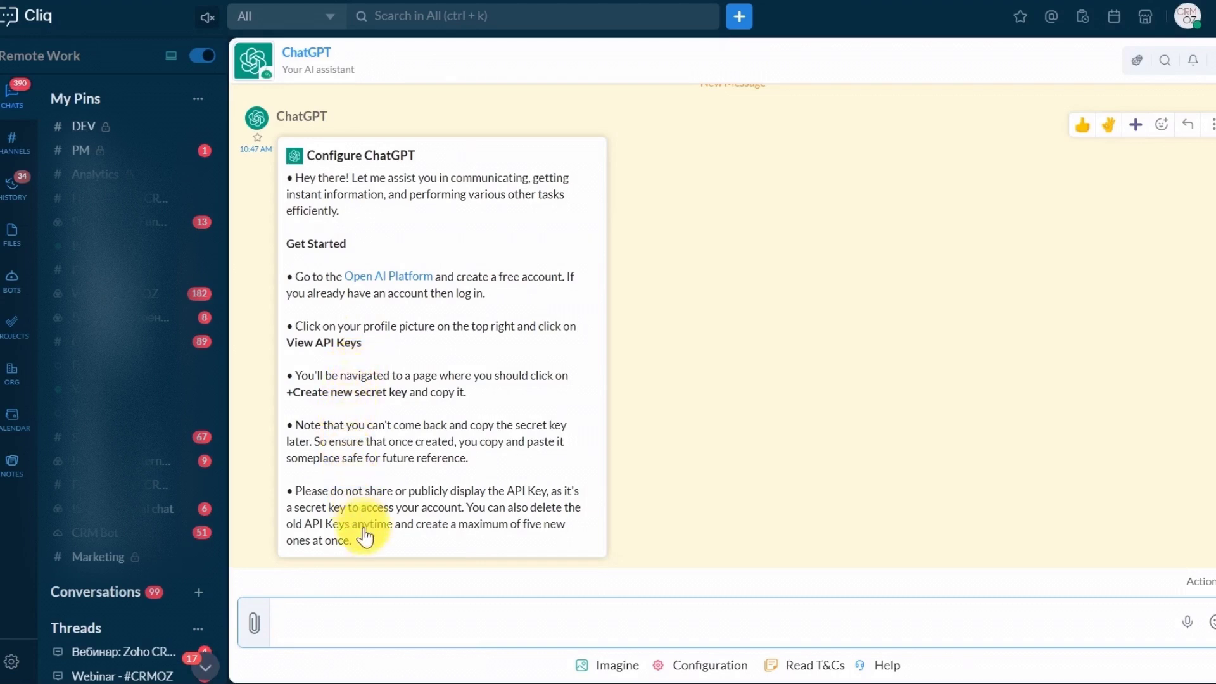
# Send 'Hi' to the ChatGPT bot to test its reply
pyautogui.click(545, 621)
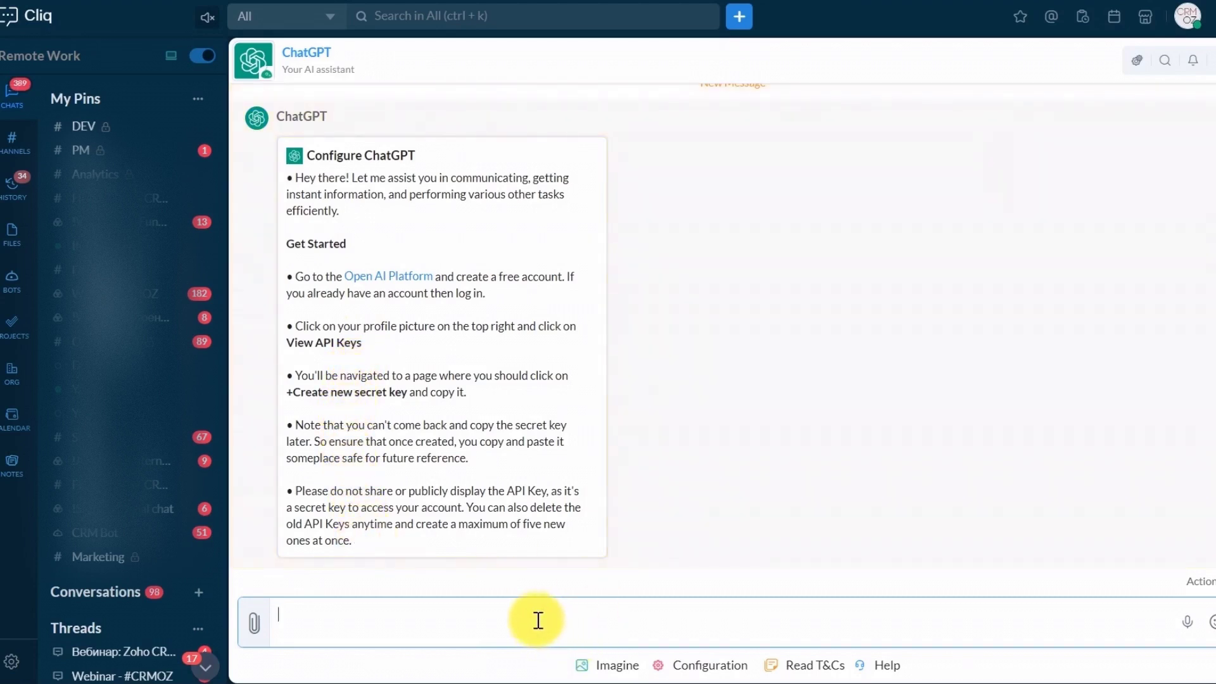
pyautogui.write('Hi')
pyautogui.press('Return')
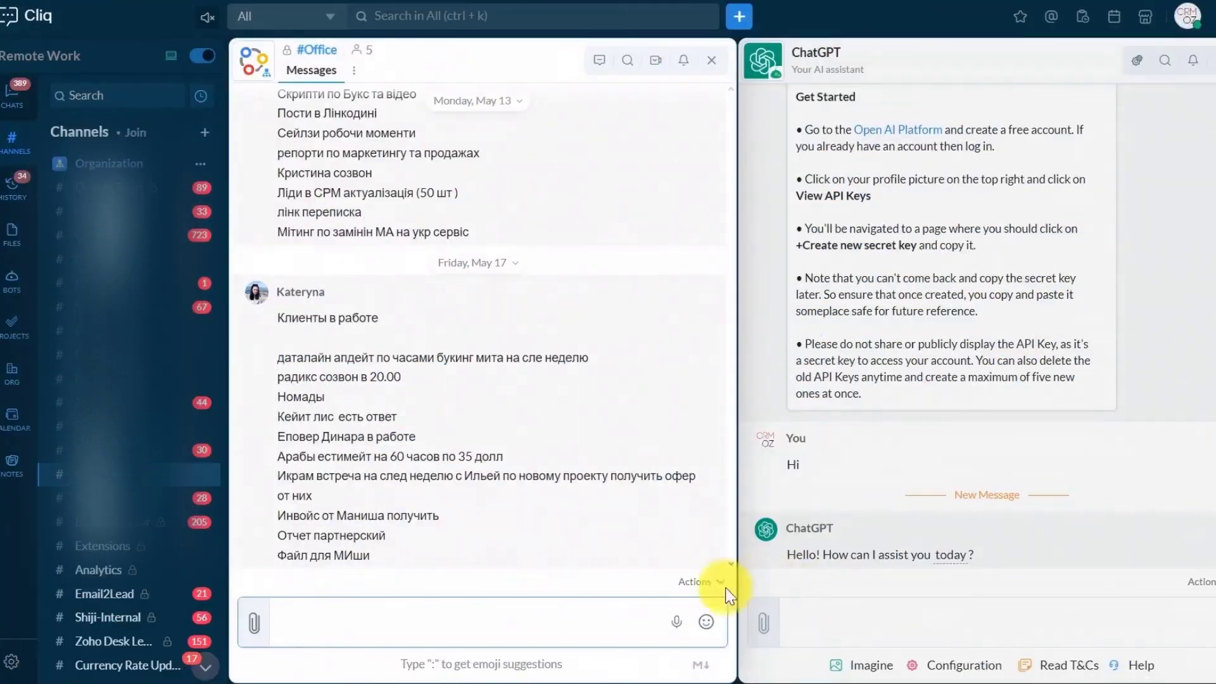
pyautogui.write('@ch')
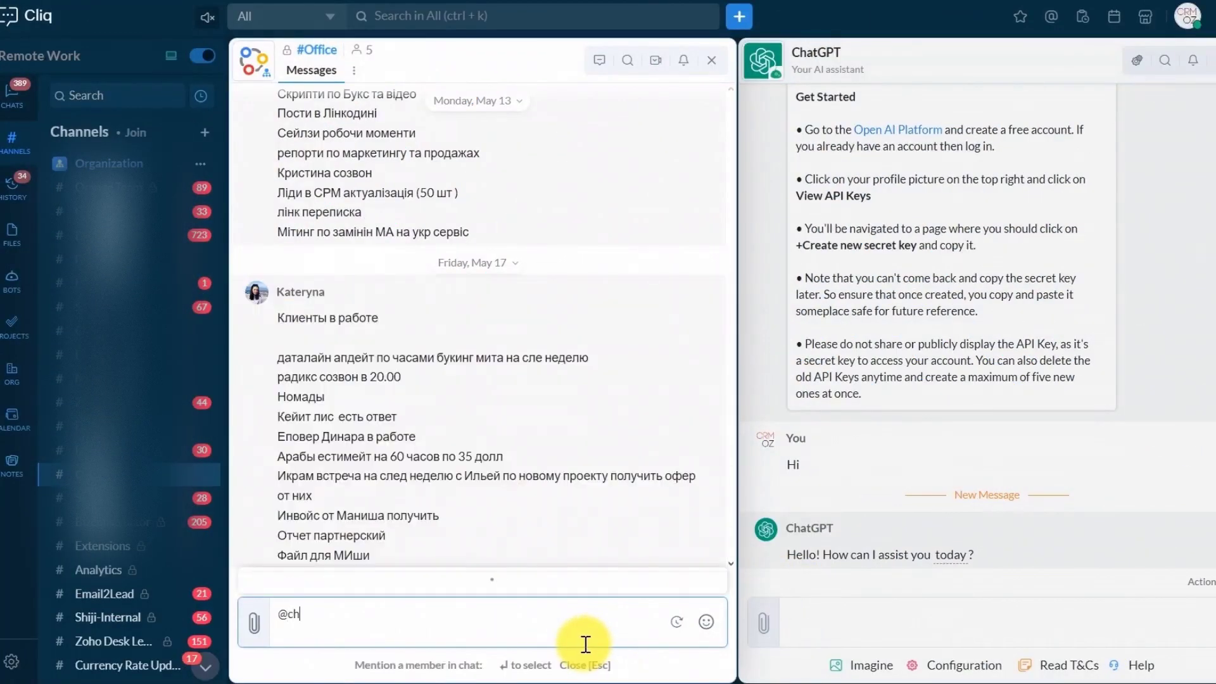
pyautogui.write('atgpt')
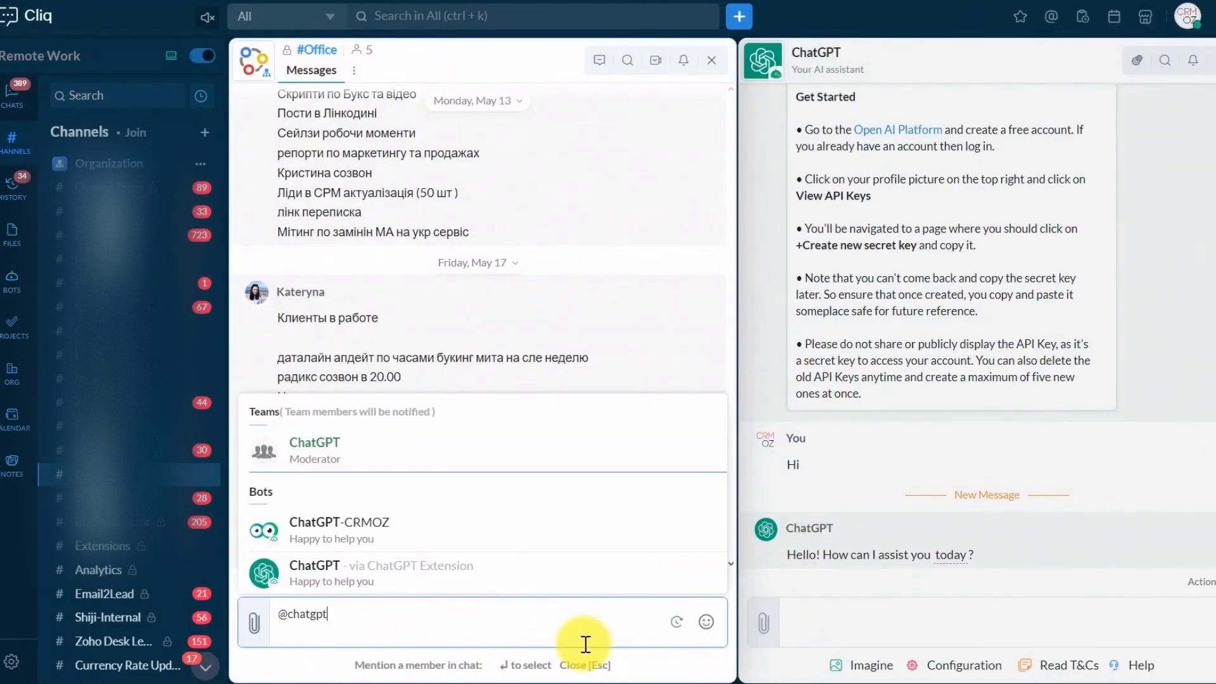
pyautogui.click(322, 572)
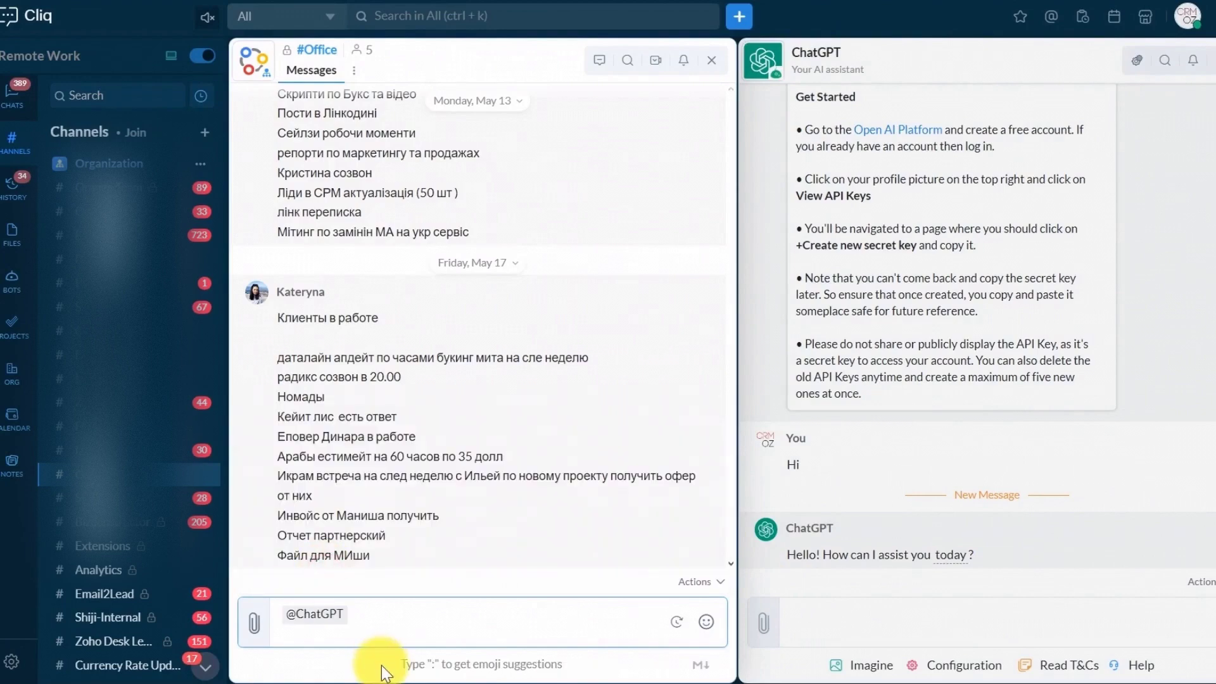
pyautogui.write('tell')
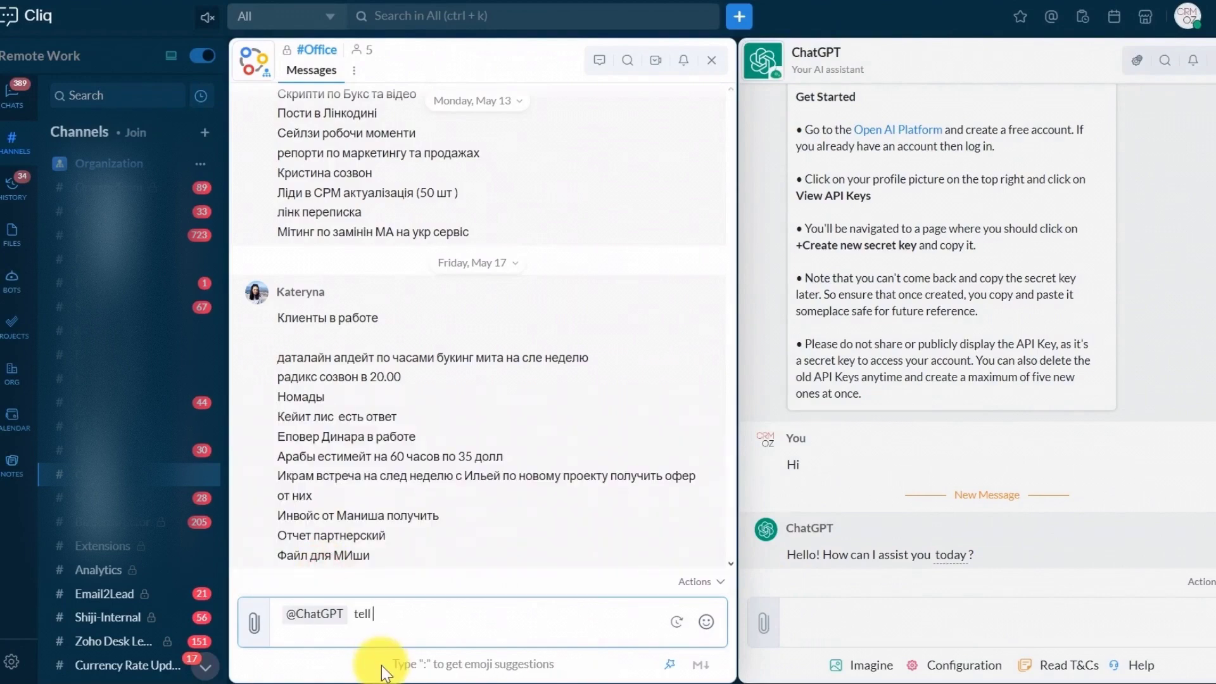
pyautogui.write(' me more')
pyautogui.press('Return')
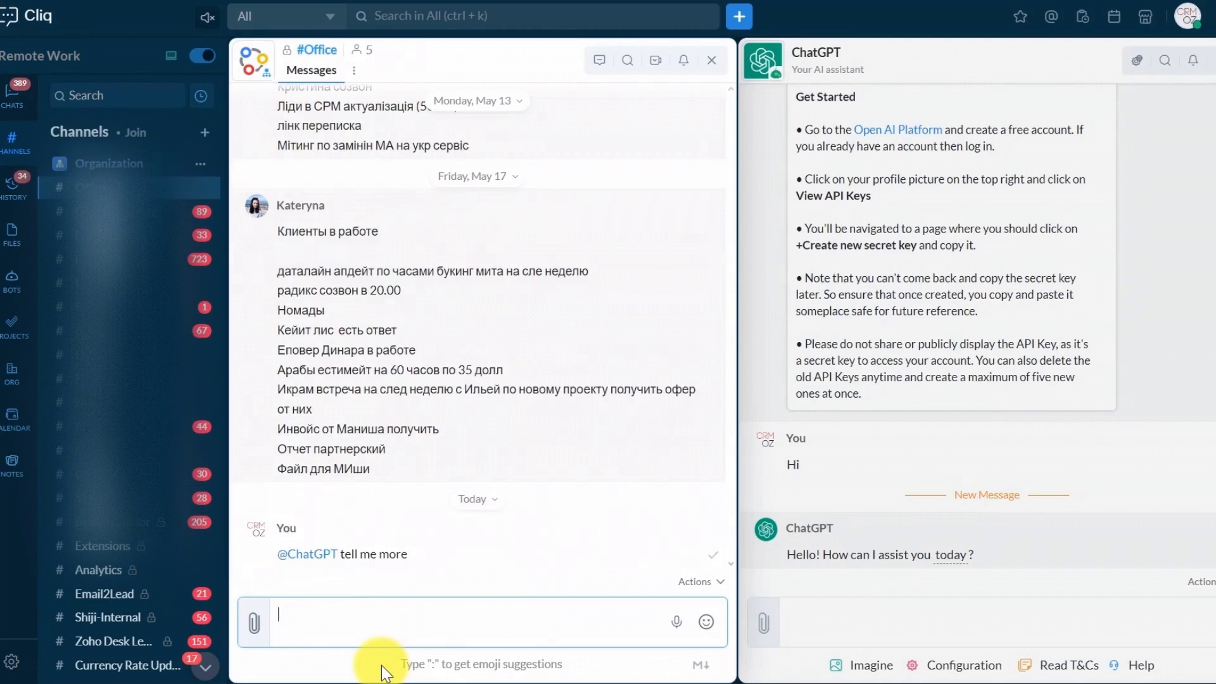